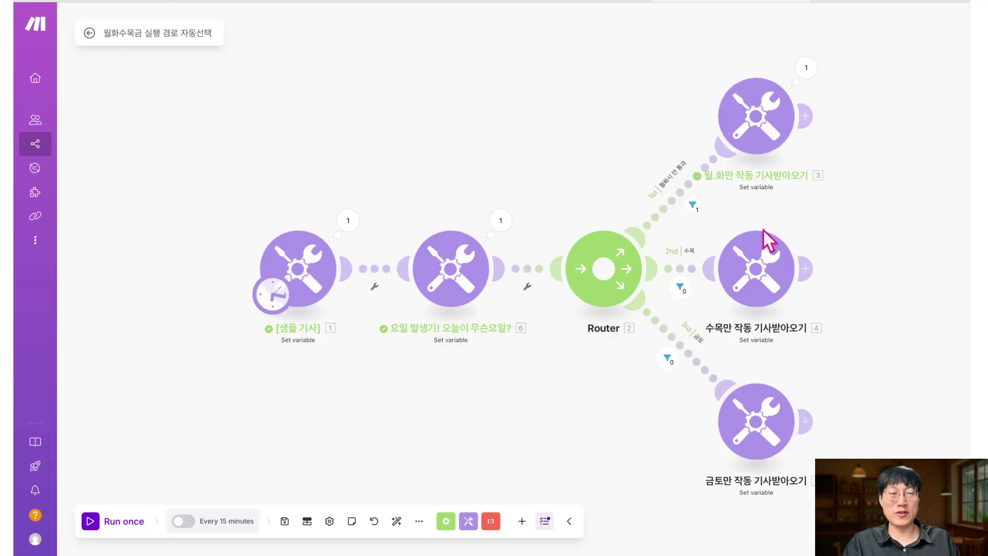
Spread out the scenario layout by moving the three route modules away from the router and the [샘플 기사] module away from the weekday module
{"action": "scroll", "coordinate": [698, 260], "scroll_direction": "right", "scroll_amount": 3}
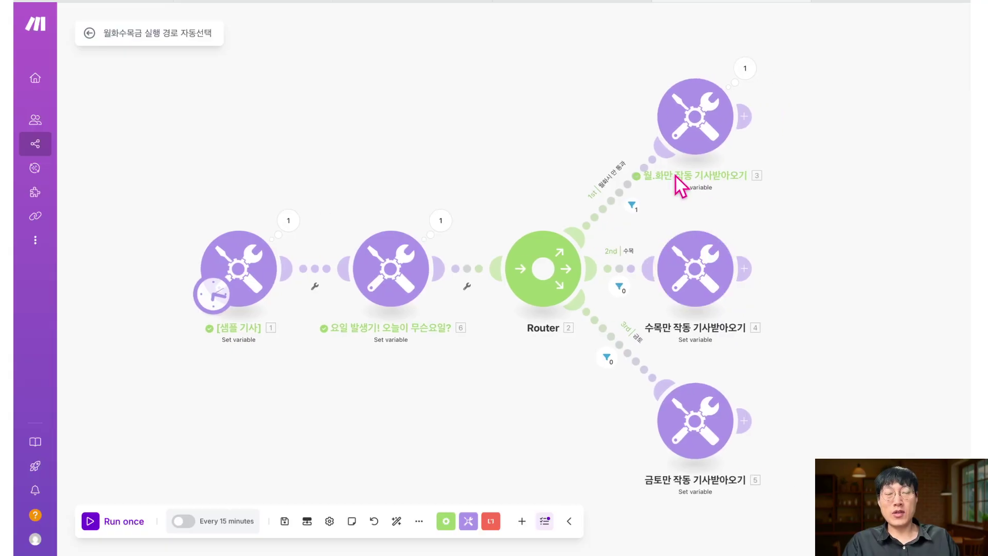
{"action": "left_click_drag", "start_coordinate": [702, 135], "coordinate": [759, 135]}
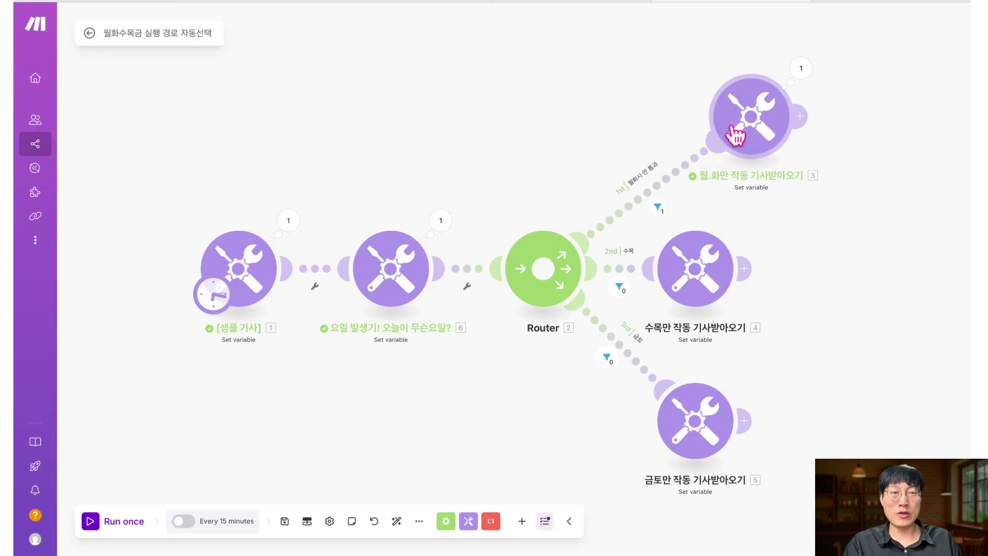
{"action": "left_click_drag", "start_coordinate": [698, 268], "coordinate": [794, 269]}
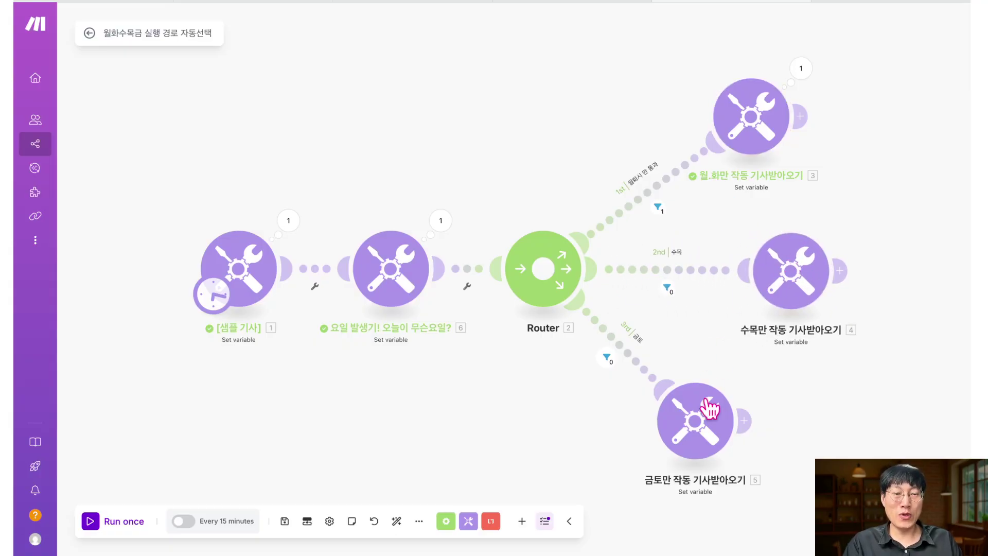
{"action": "left_click_drag", "start_coordinate": [705, 412], "coordinate": [780, 423]}
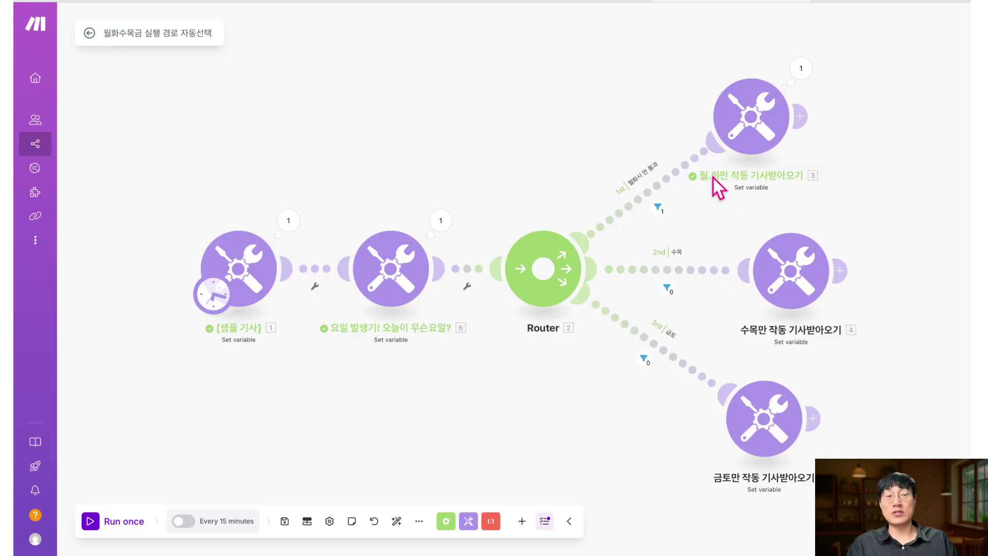
{"action": "left_click_drag", "start_coordinate": [753, 144], "coordinate": [769, 114]}
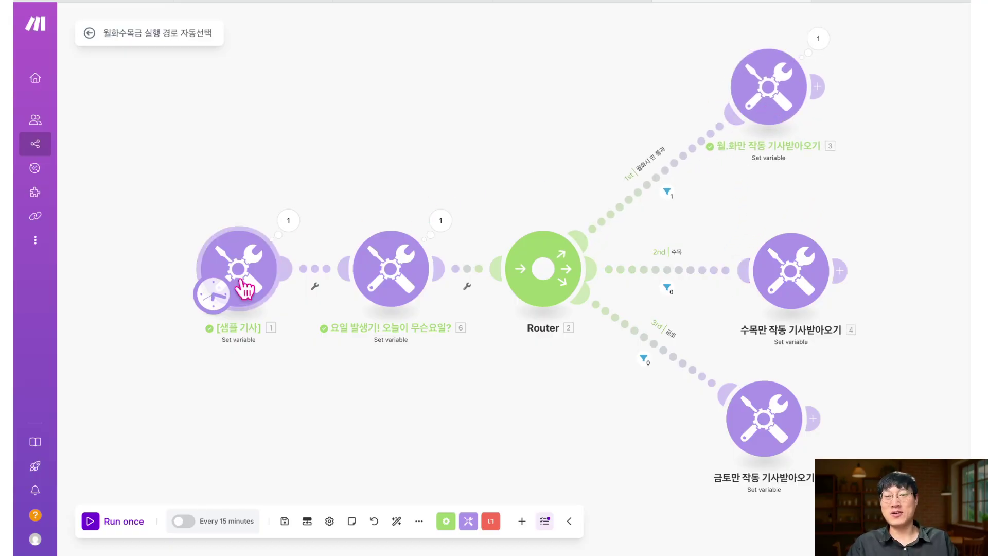
{"action": "left_click_drag", "start_coordinate": [242, 283], "coordinate": [144, 287]}
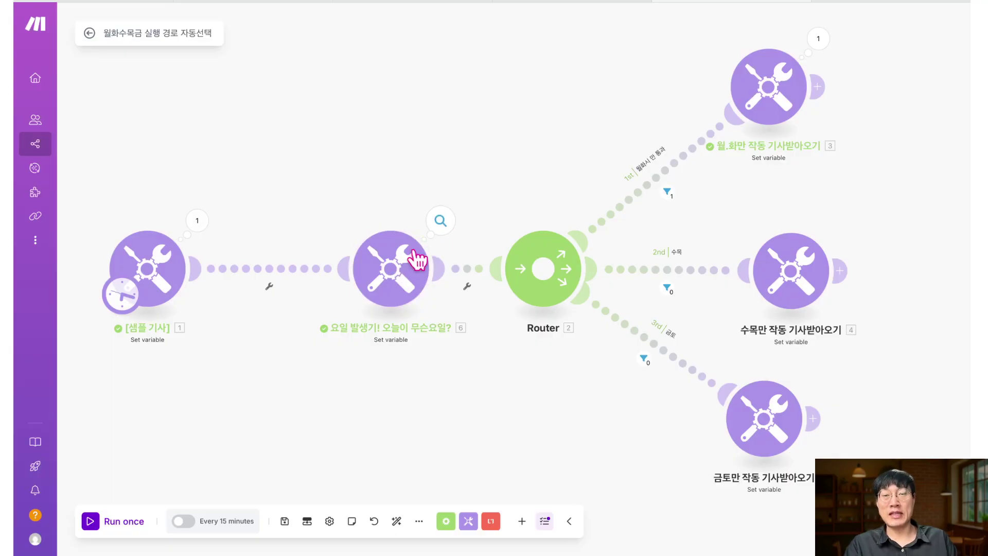
Review the variable name and formatDate value in the settings of the "요일 발생기! 오늘이 무슨요일?" module
{"action": "left_click", "coordinate": [397, 283]}
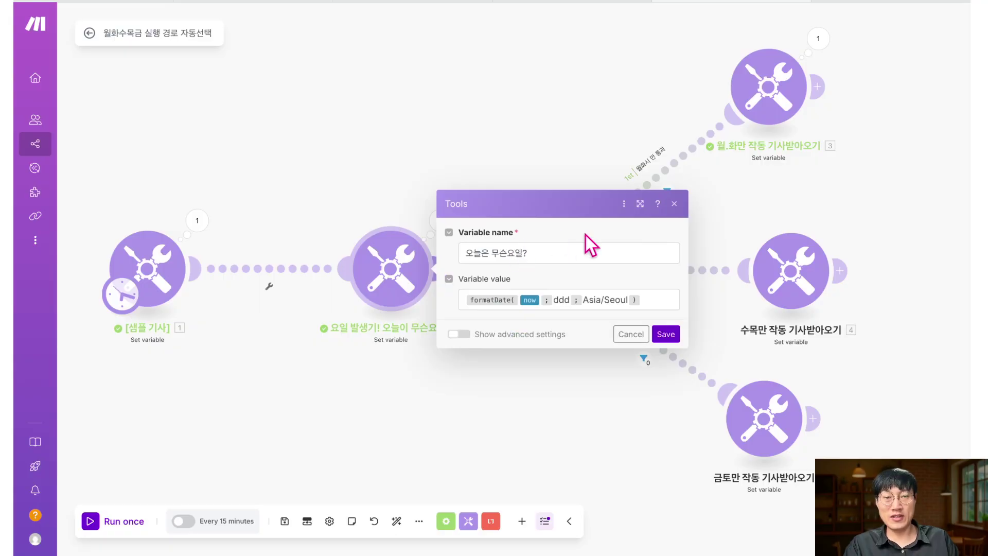
{"action": "left_click", "coordinate": [675, 205]}
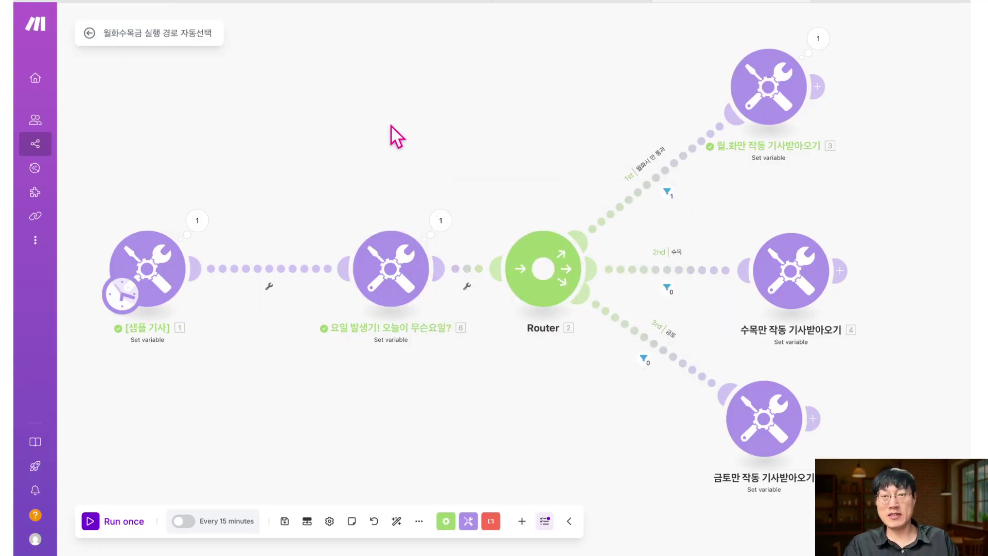
Add a Tools "Set variable" module in the empty canvas area above the weekday module
{"action": "right_click", "coordinate": [391, 124]}
{"action": "left_click", "coordinate": [381, 136]}
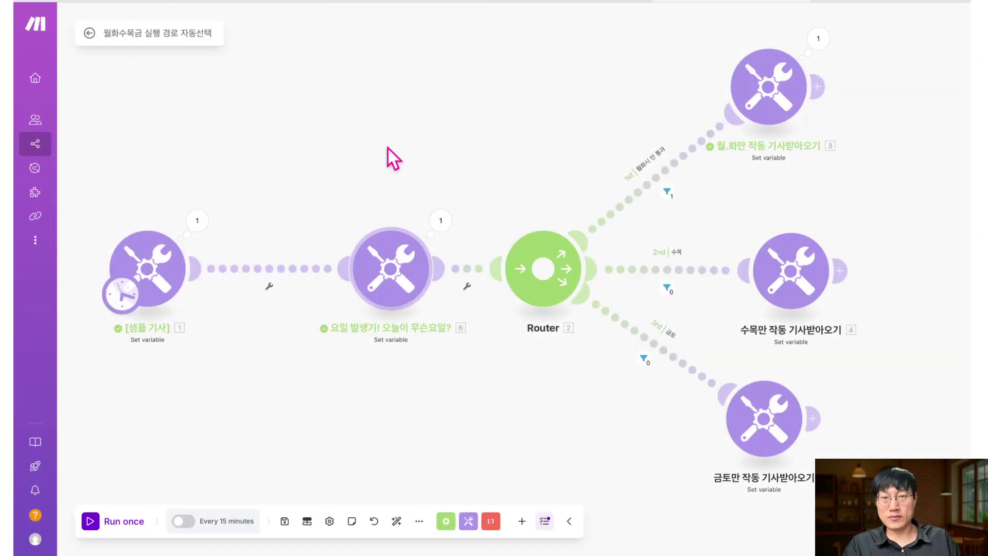
{"action": "right_click", "coordinate": [385, 111]}
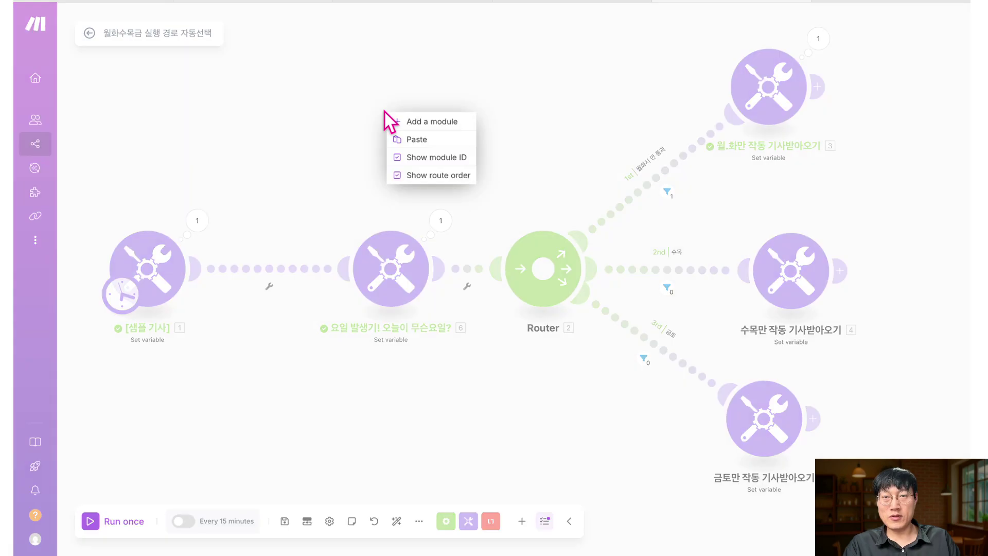
{"action": "left_click", "coordinate": [417, 122]}
{"action": "left_click", "coordinate": [458, 247]}
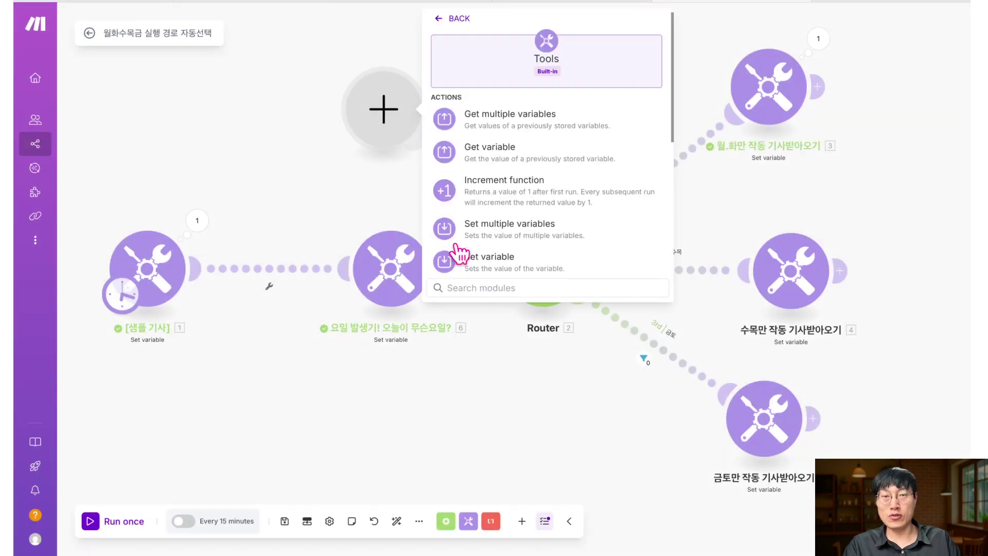
{"action": "scroll", "coordinate": [508, 234], "scroll_direction": "down", "scroll_amount": 1}
{"action": "left_click", "coordinate": [506, 241]}
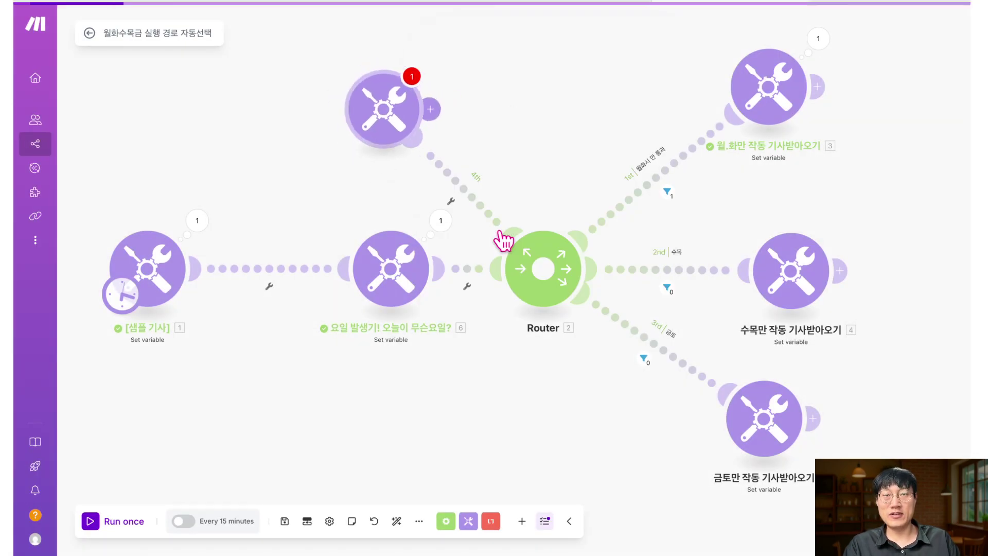
Name the new module's variable "[오늘은 무슨 요일?]", clearing the stray characters after it
{"action": "left_click", "coordinate": [516, 95]}
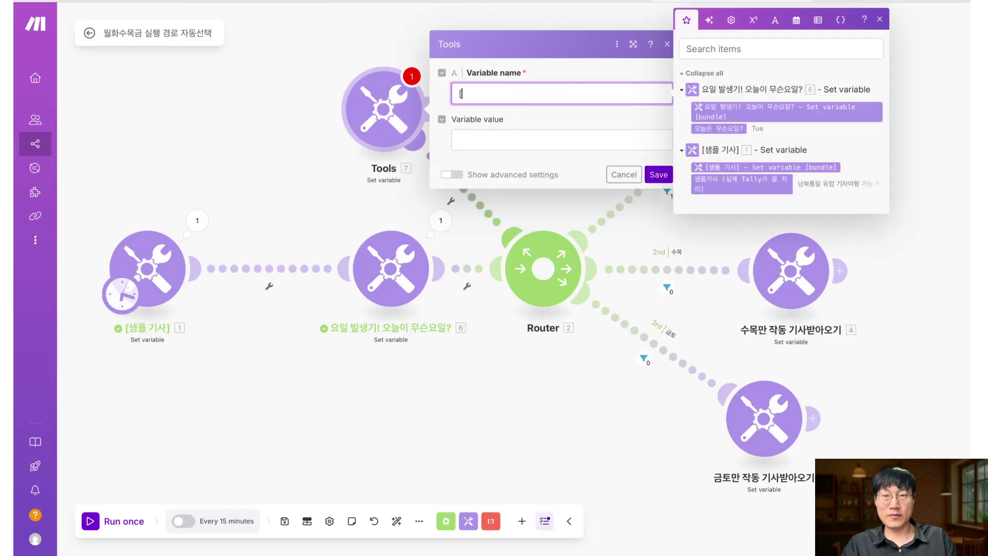
{"action": "type", "text": "[오늘은 무슨 요일?일일이요용요ㅇ슨슨스무뭇무ㅁ은은으ㅇ"}
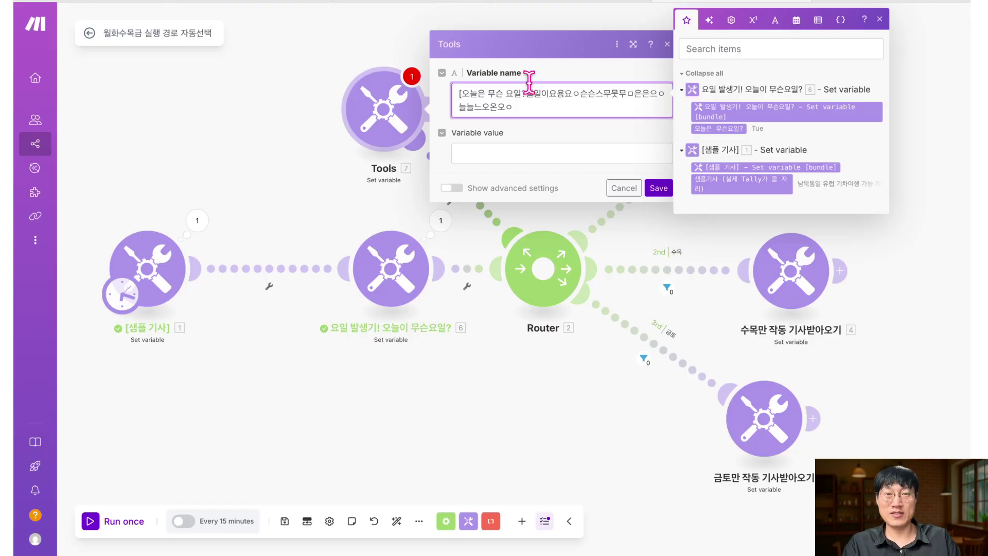
{"action": "left_click_drag", "start_coordinate": [529, 96], "coordinate": [527, 113]}
{"action": "key", "text": "BackSpace"}
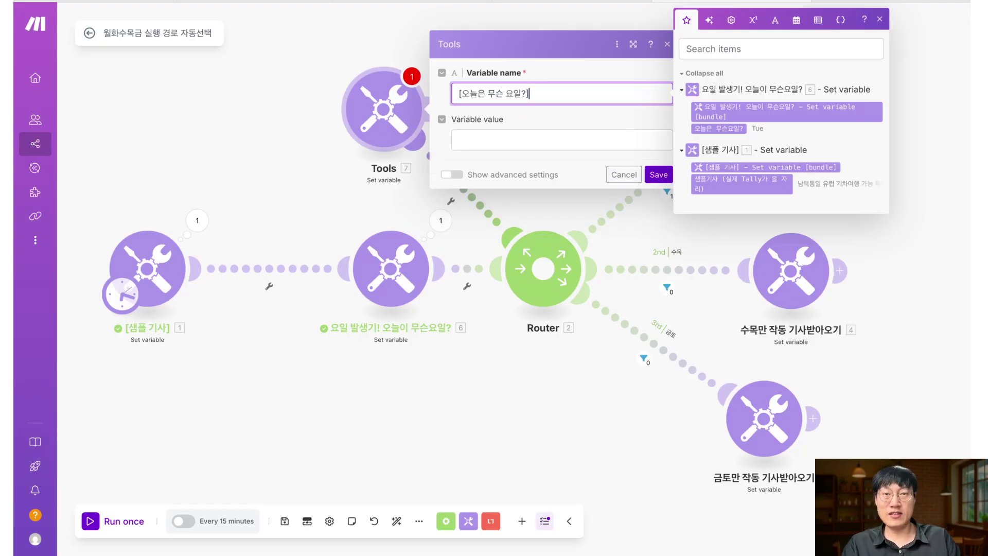
Insert the formatDate function into the variable value with now as its date argument
{"action": "left_click", "coordinate": [515, 136]}
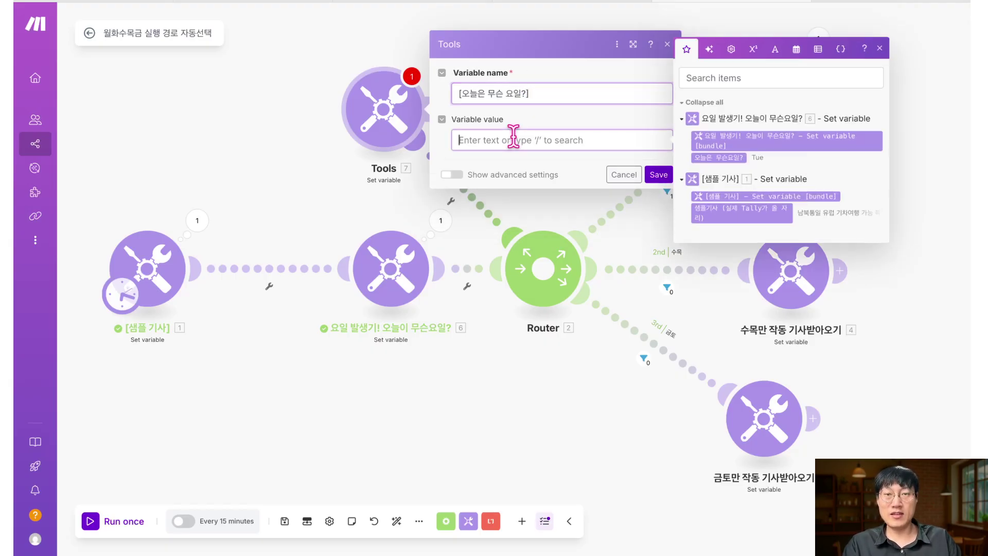
{"action": "left_click", "coordinate": [715, 79]}
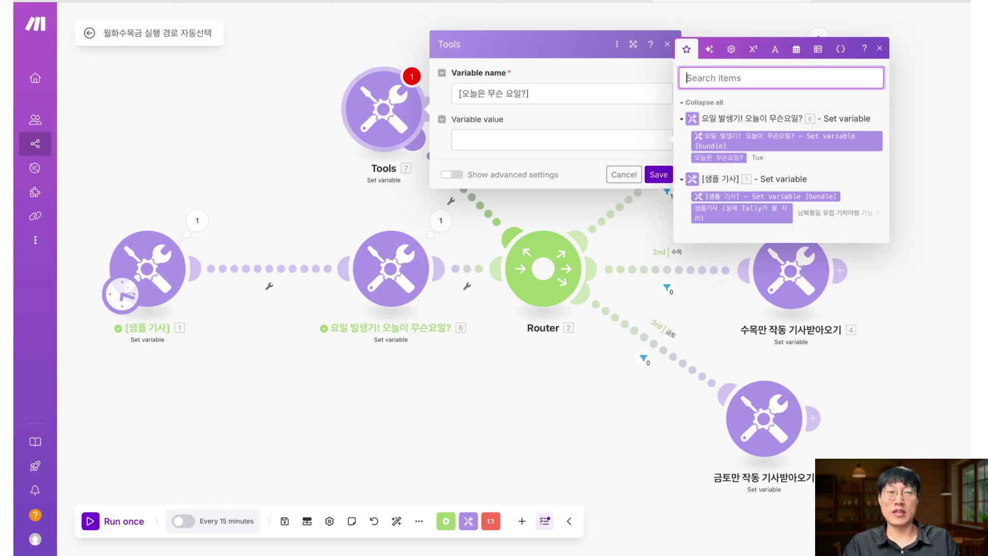
{"action": "type", "text": "for"}
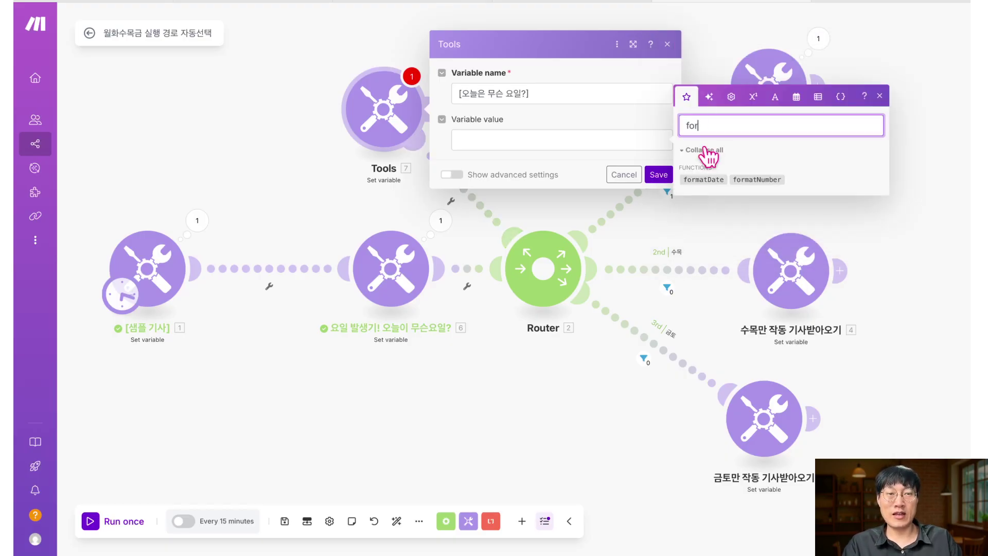
{"action": "left_click_drag", "start_coordinate": [703, 179], "coordinate": [575, 145]}
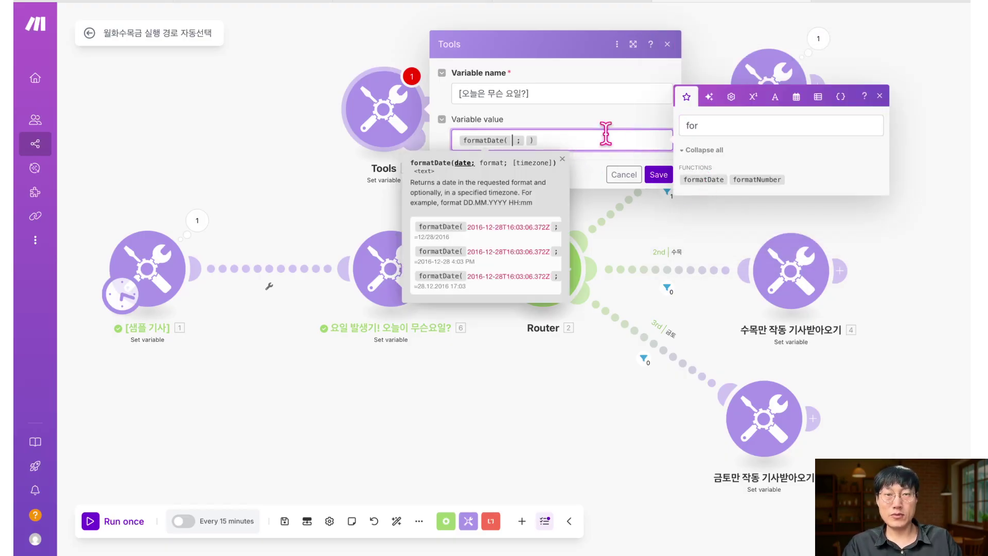
{"action": "double_click", "coordinate": [690, 125]}
{"action": "type", "text": "now"}
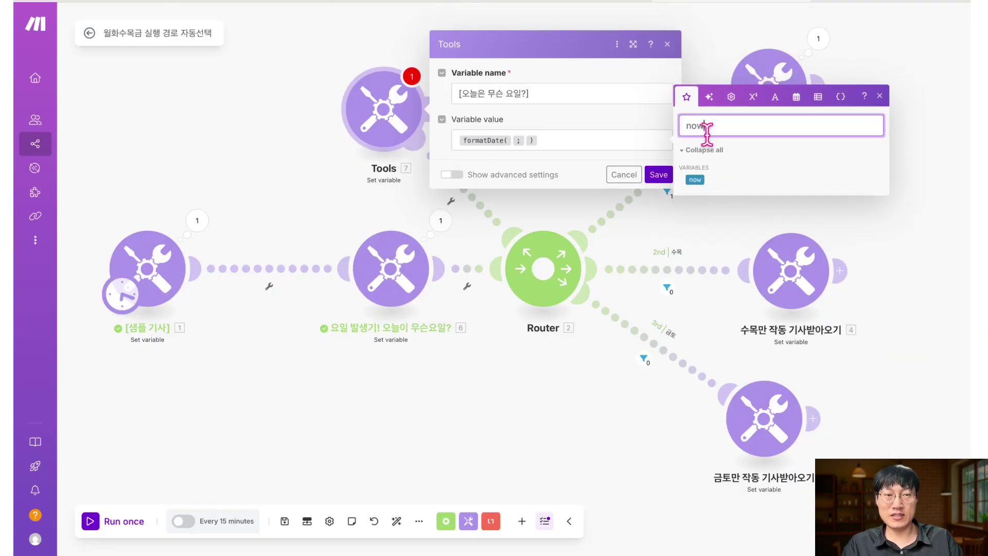
{"action": "left_click_drag", "start_coordinate": [696, 180], "coordinate": [582, 181]}
{"action": "left_click_drag", "start_coordinate": [518, 151], "coordinate": [519, 152]}
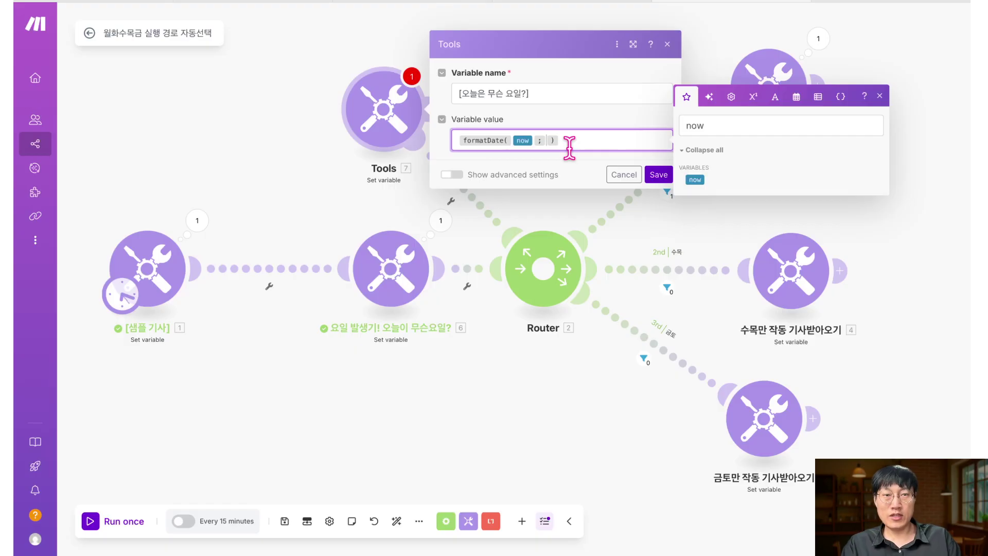
Search the mappable items for "Mon" and then for "Tue"
{"action": "double_click", "coordinate": [697, 125]}
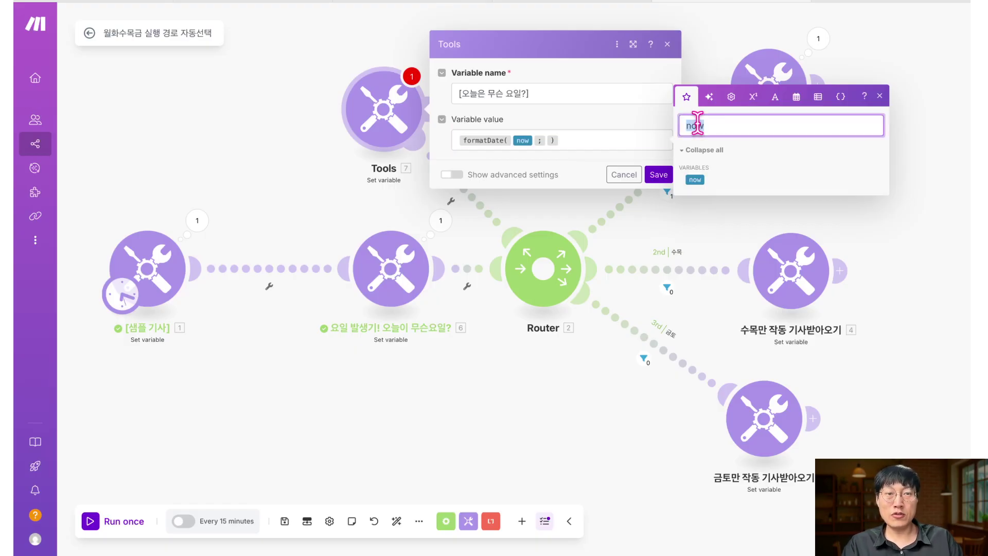
{"action": "type", "text": "M"}
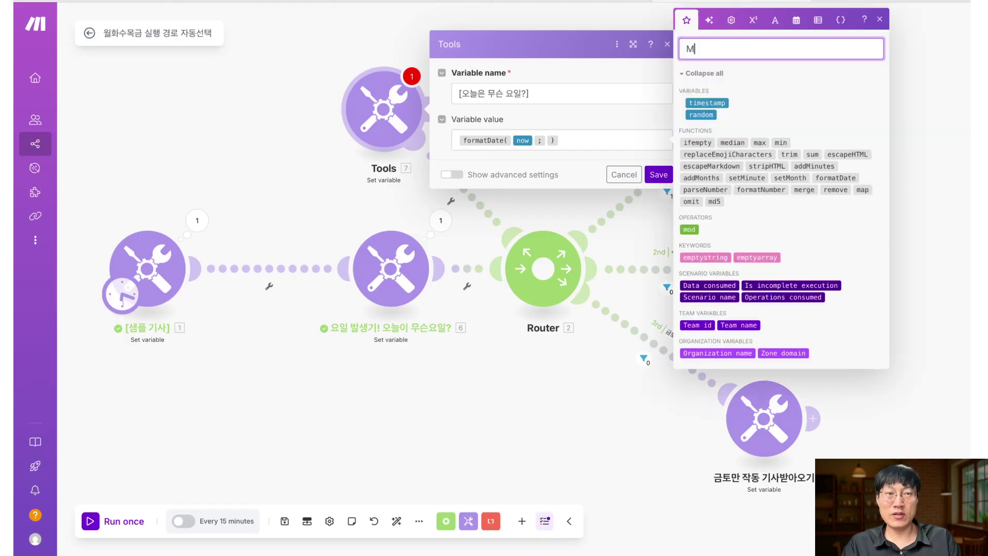
{"action": "type", "text": "on"}
{"action": "key", "text": "BackSpace"}
{"action": "key", "text": "BackSpace"}
{"action": "key", "text": "BackSpace"}
{"action": "type", "text": "Tue"}
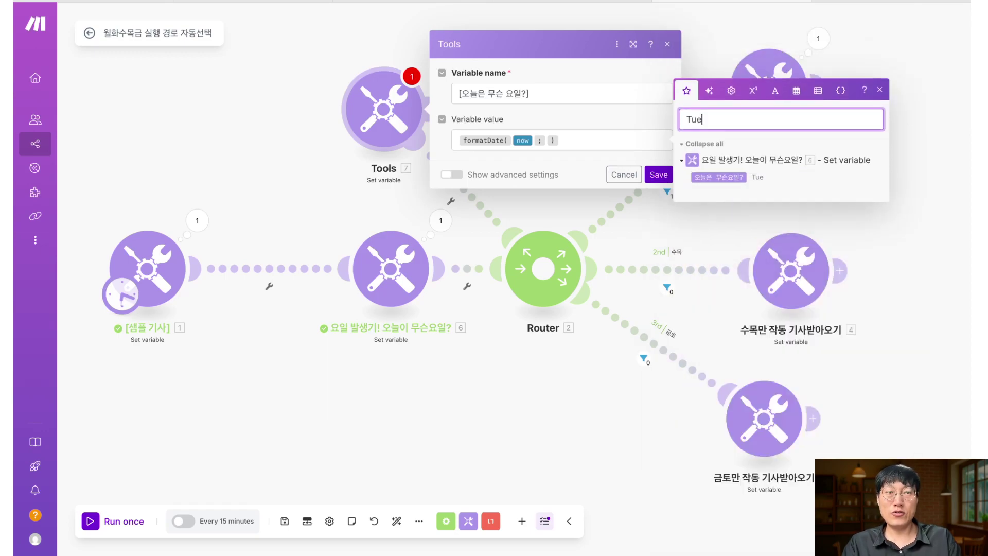
Complete the formatDate expression with the format ddd and timezone Asia/Seoul, and save the module
{"action": "left_click", "coordinate": [545, 140]}
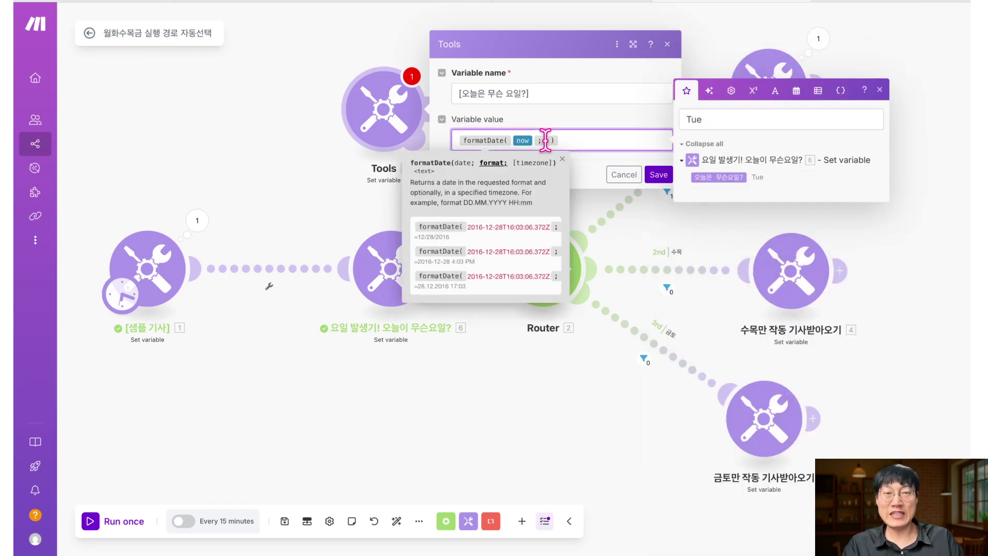
{"action": "type", "text": "ddd"}
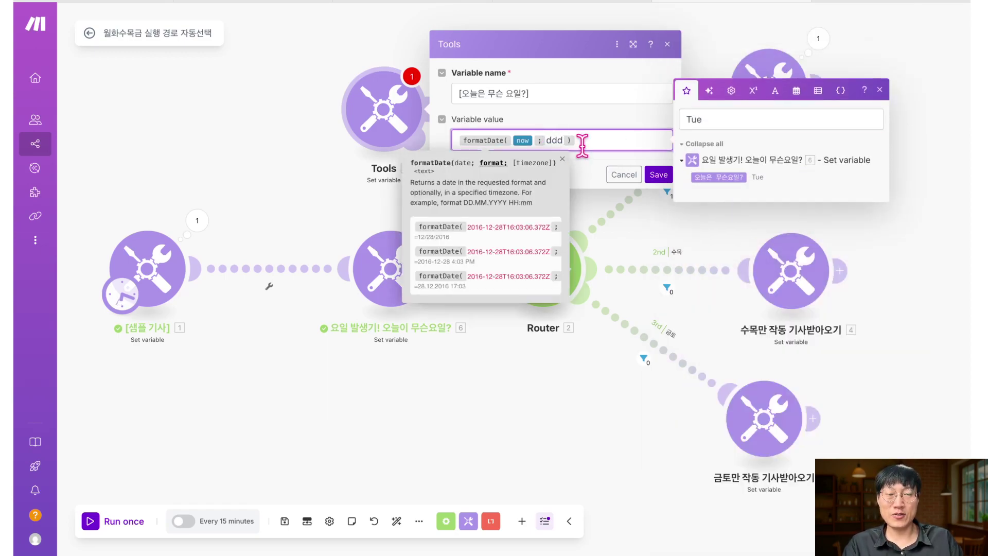
{"action": "type", "text": " ;"}
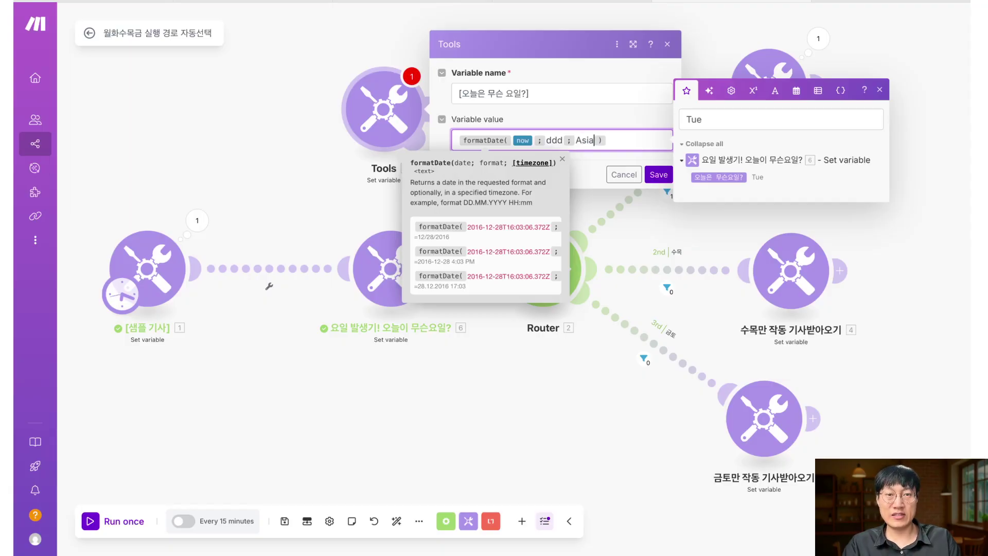
{"action": "type", "text": "Asia/"}
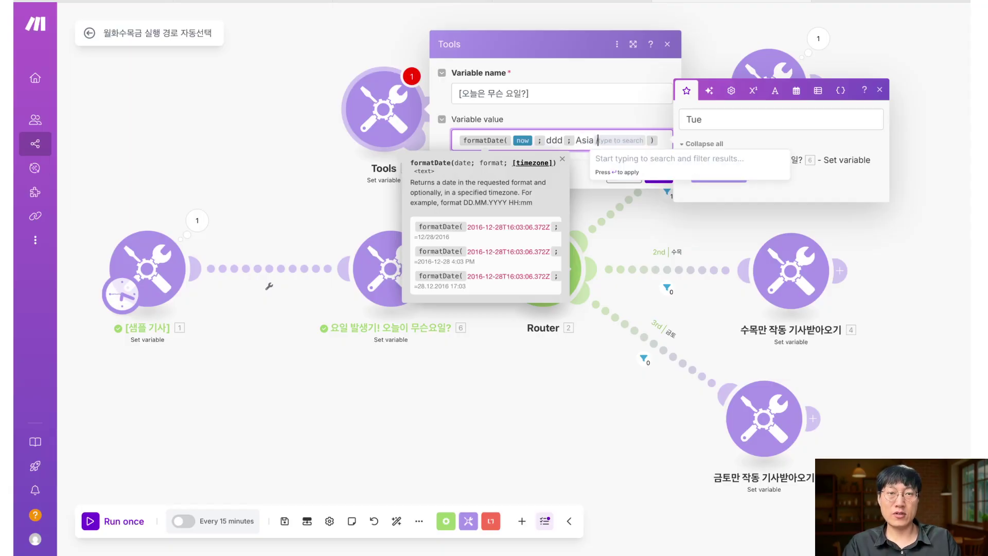
{"action": "type", "text": "Seoul"}
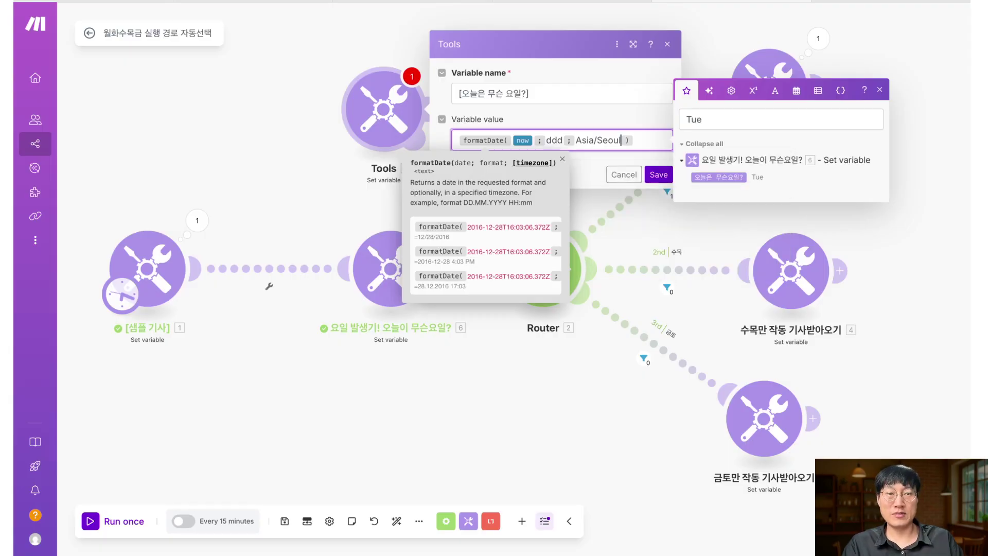
{"action": "left_click", "coordinate": [658, 177]}
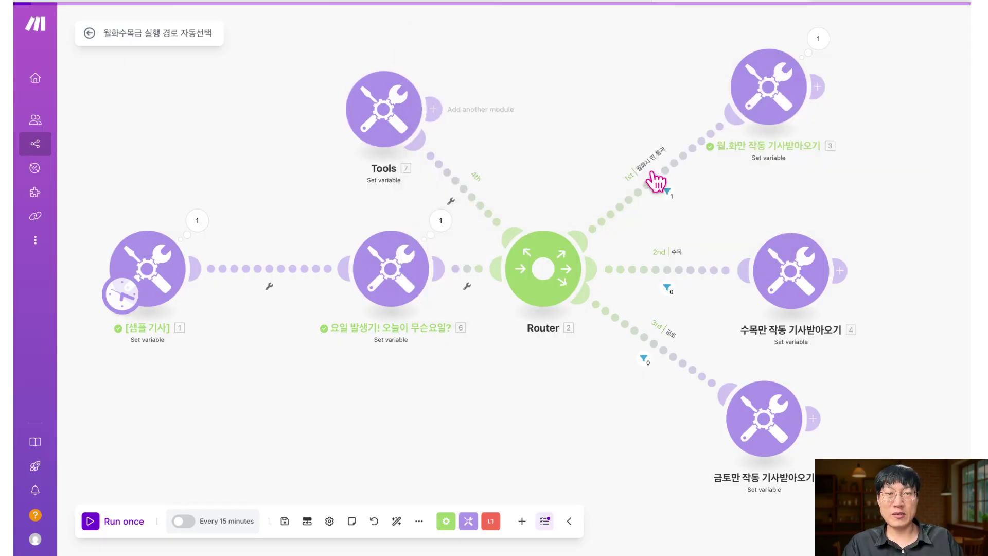
Rename the new Set variable module to "[요일 출력기]"
{"action": "right_click", "coordinate": [411, 143]}
{"action": "left_click", "coordinate": [448, 193]}
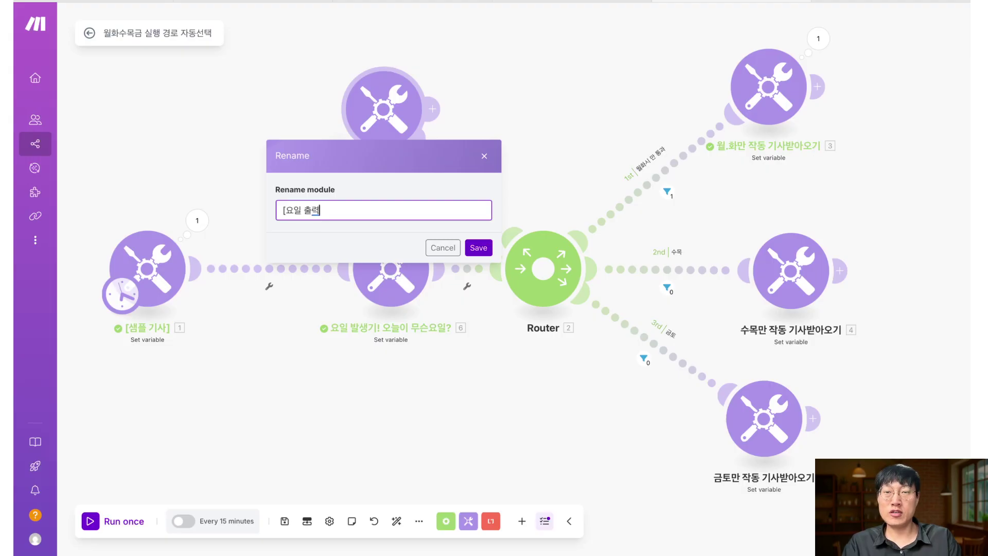
{"action": "key", "text": "Return"}
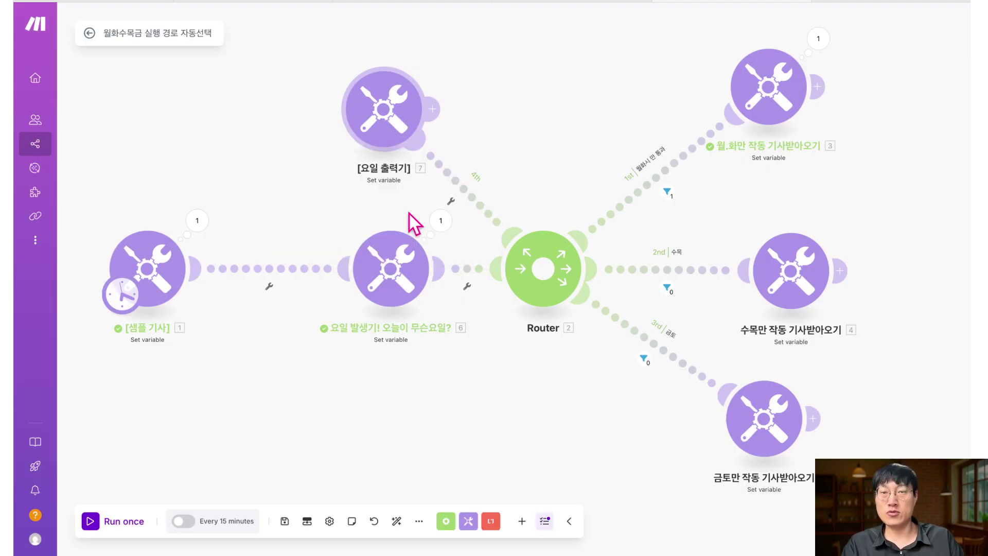
Run only the [요일 출력기] module and check its output bundle
{"action": "right_click", "coordinate": [384, 129]}
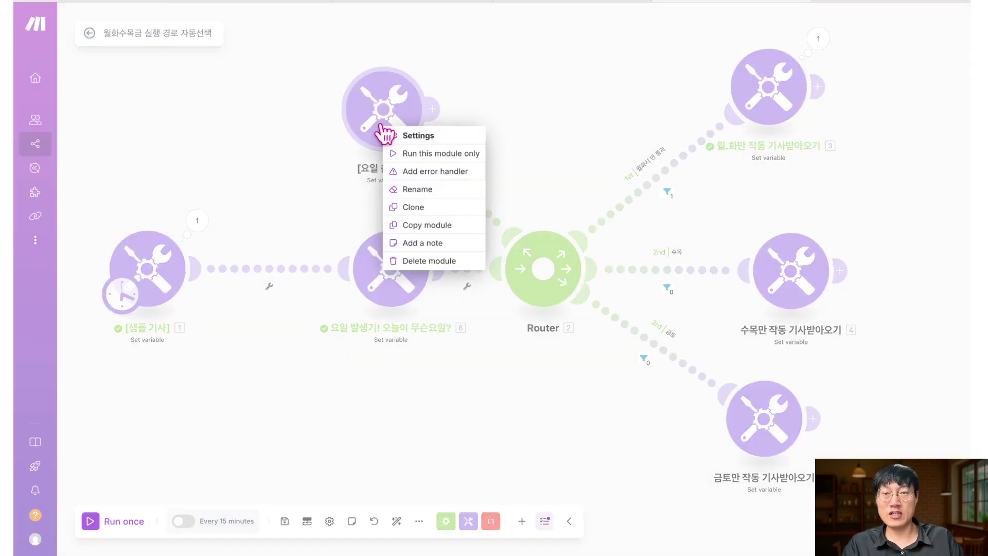
{"action": "left_click", "coordinate": [415, 154]}
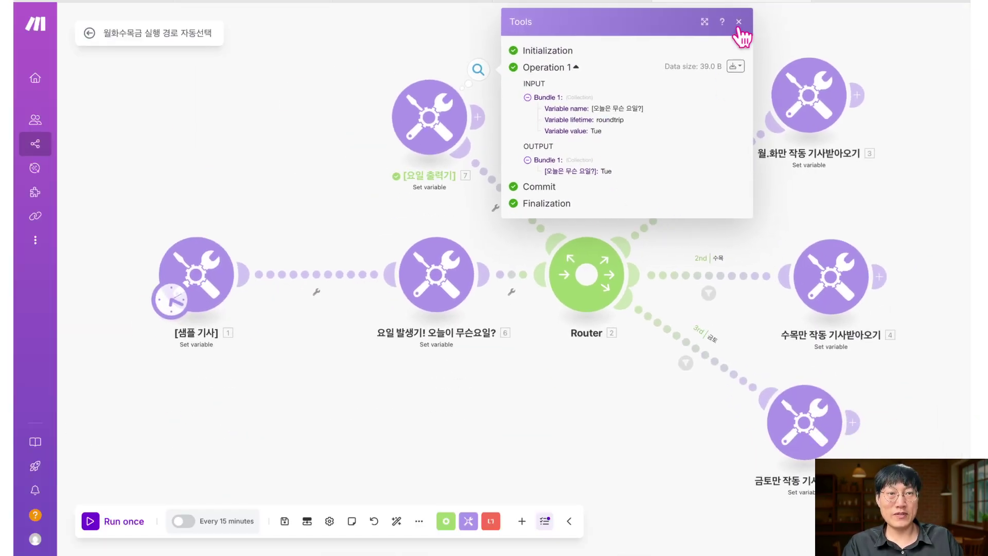
{"action": "left_click", "coordinate": [740, 23]}
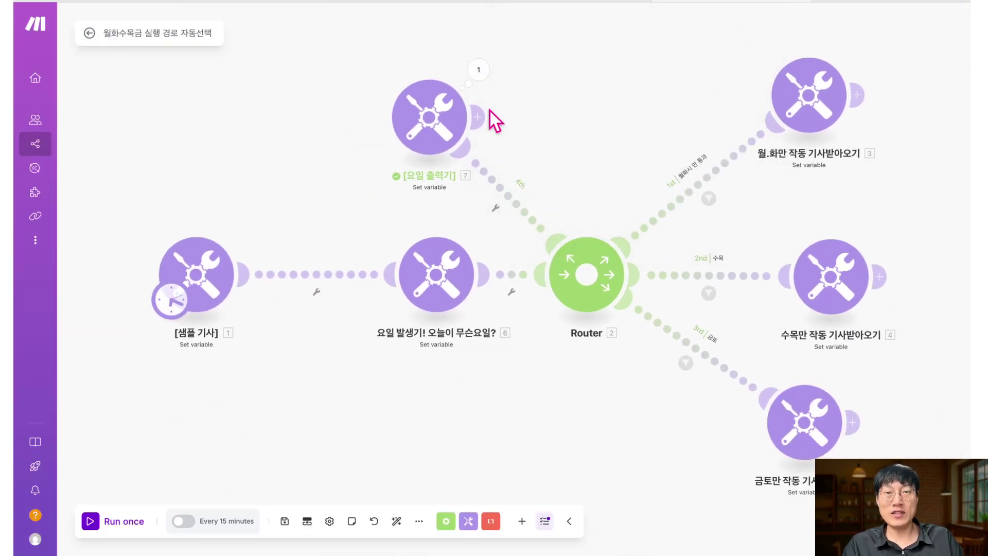
Delete the [요일 출력기] module from the router's fourth route
{"action": "right_click", "coordinate": [452, 128]}
{"action": "left_click", "coordinate": [507, 260]}
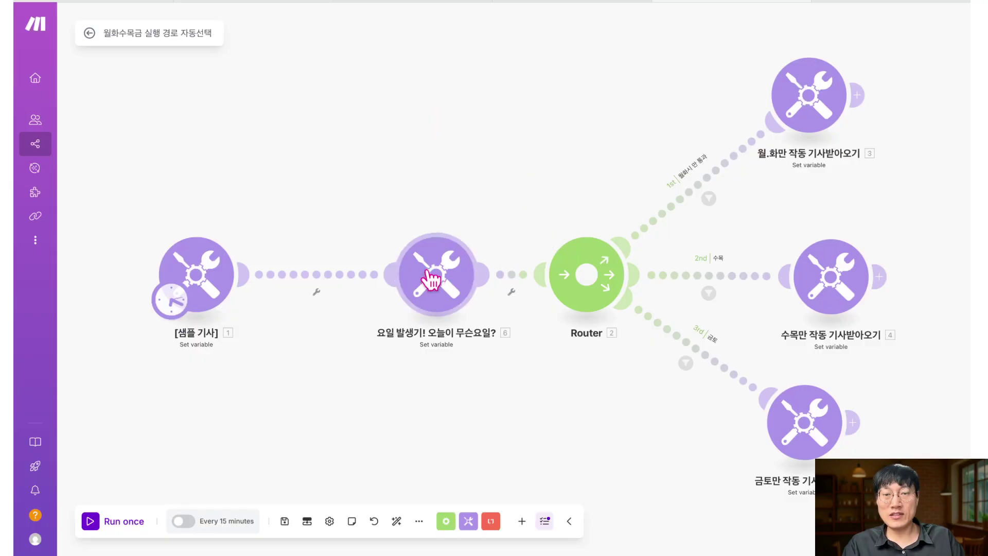
Check the variable settings of the 요일 발생기 module, and move the 월.화 and 금토 route modules slightly farther from the Router
{"action": "left_click_drag", "start_coordinate": [436, 274], "coordinate": [423, 195]}
{"action": "left_click", "coordinate": [423, 195]}
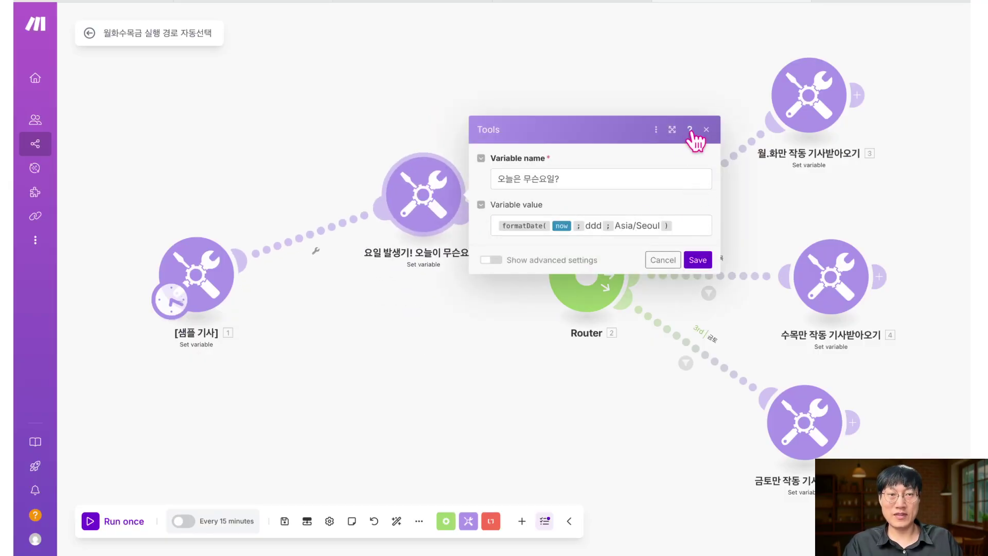
{"action": "left_click", "coordinate": [707, 131]}
{"action": "left_click_drag", "start_coordinate": [428, 230], "coordinate": [427, 309]}
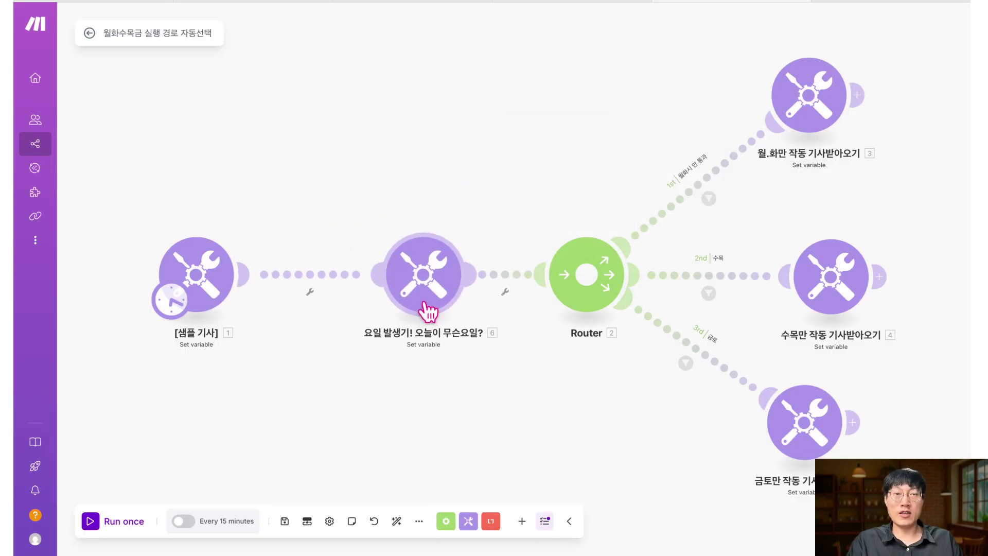
{"action": "left_click_drag", "start_coordinate": [810, 103], "coordinate": [839, 100]}
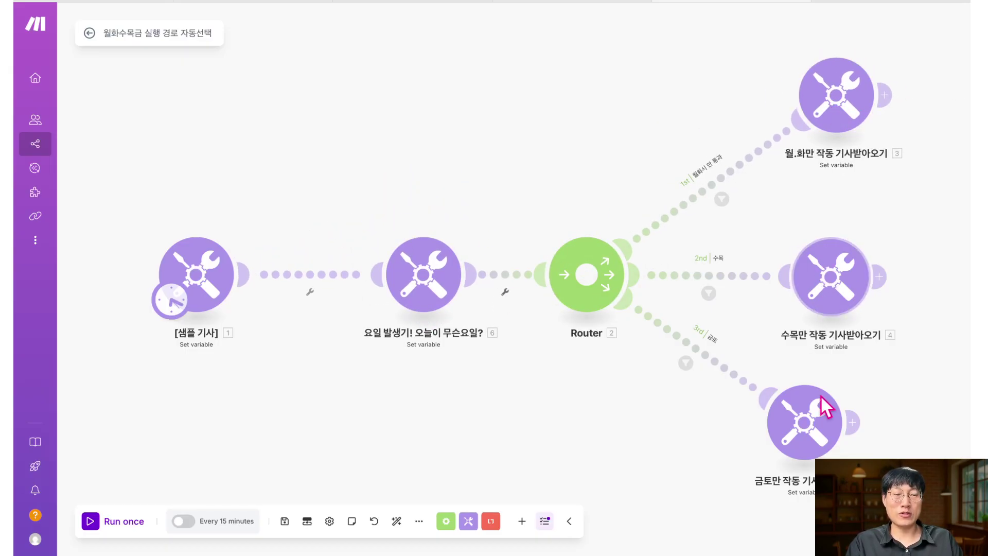
{"action": "left_click_drag", "start_coordinate": [812, 426], "coordinate": [842, 436]}
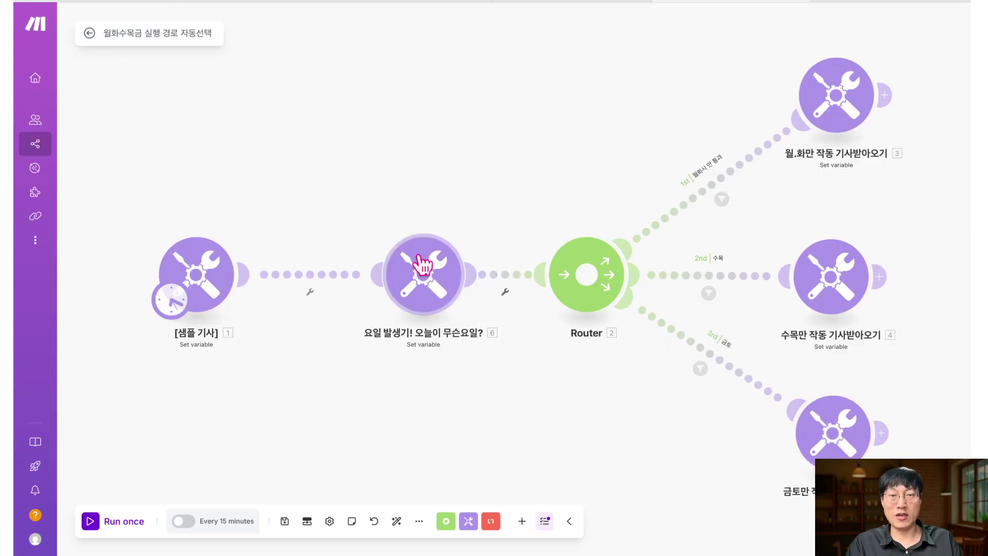
Review the filter conditions on the three router routes for Mon/Tue, Wed/Thu and Fri/Sat without changing them
{"action": "left_click", "coordinate": [721, 199]}
{"action": "left_click", "coordinate": [950, 21]}
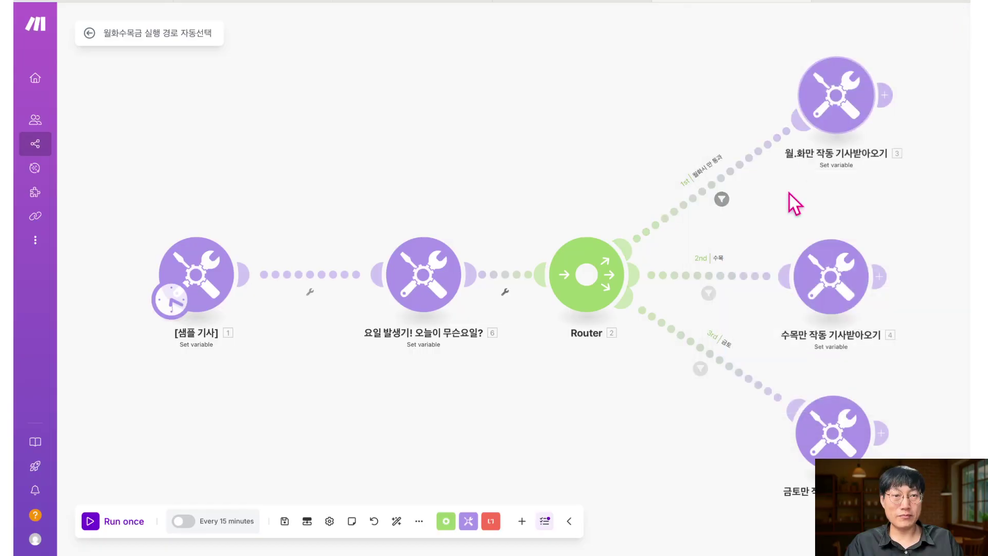
{"action": "scroll", "coordinate": [727, 287], "scroll_direction": "right", "scroll_amount": 5}
{"action": "left_click", "coordinate": [456, 294]}
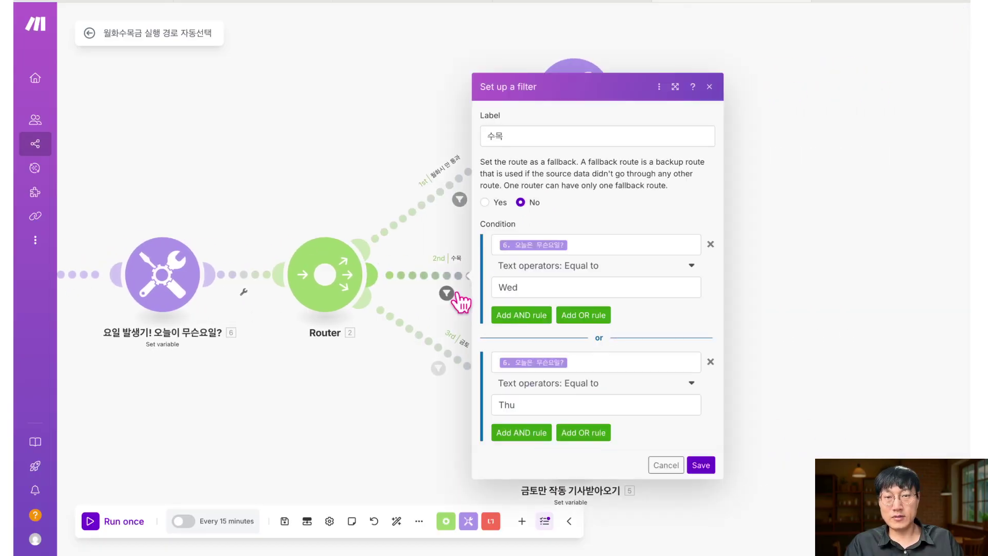
{"action": "left_click", "coordinate": [709, 88]}
{"action": "left_click", "coordinate": [439, 369]}
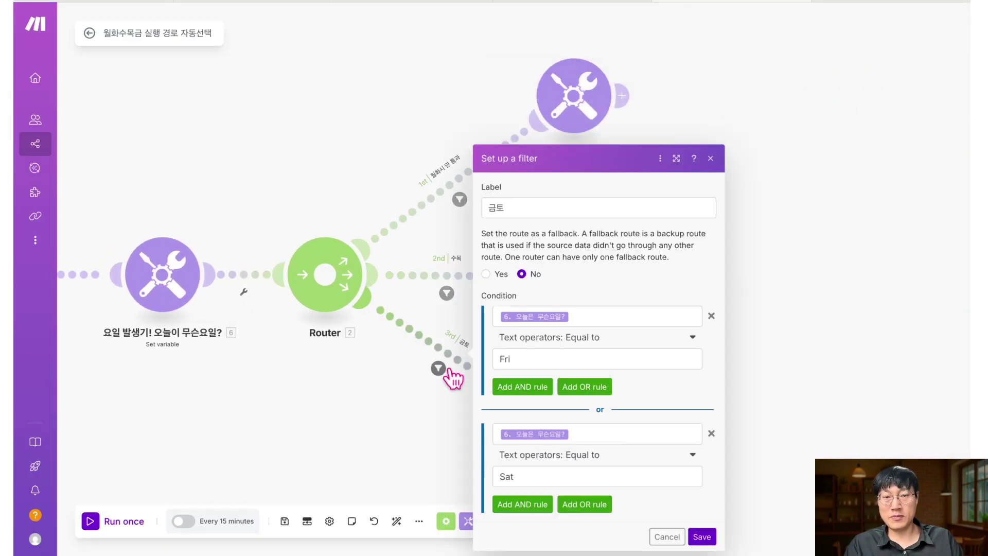
{"action": "left_click", "coordinate": [710, 156]}
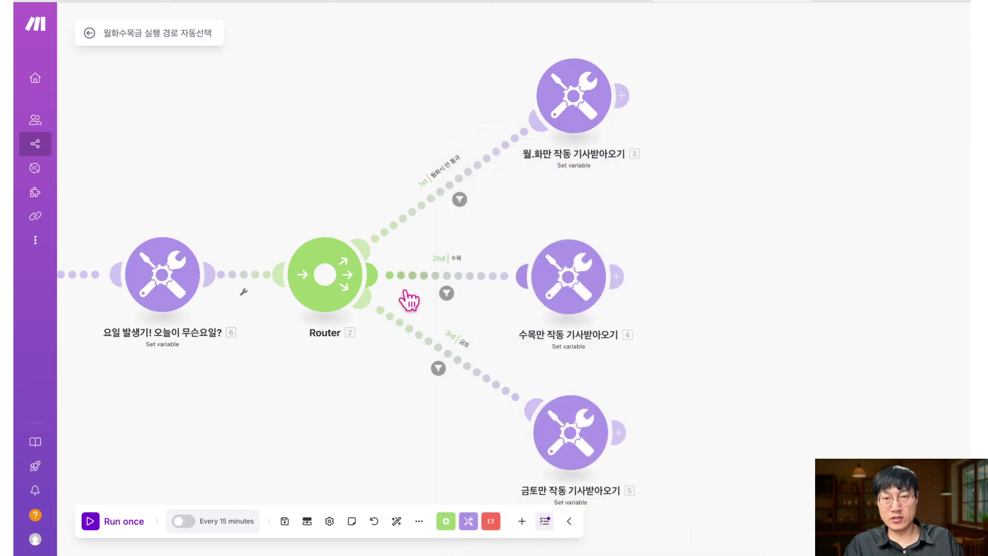
Remove both conditions from the 수목 route filter and save it
{"action": "left_click", "coordinate": [449, 295]}
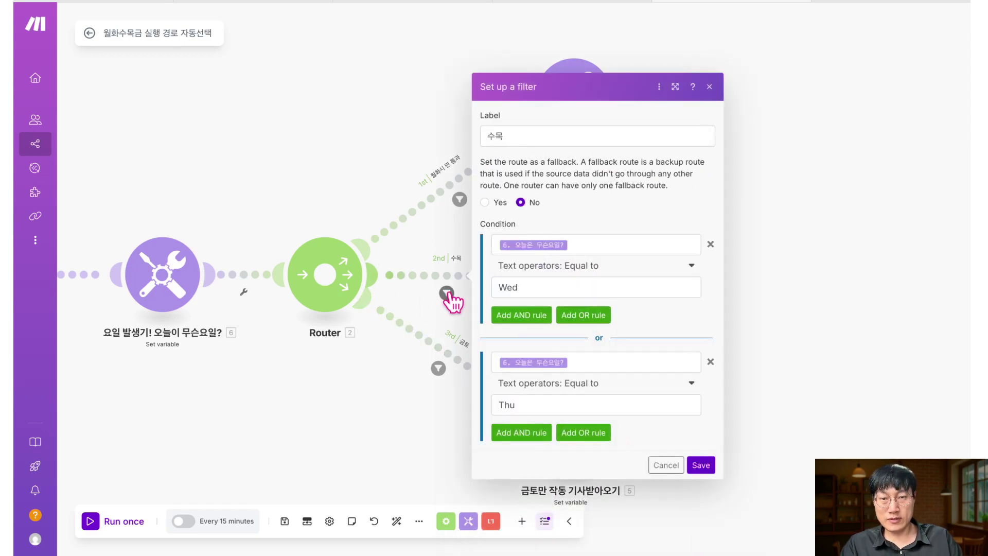
{"action": "left_click", "coordinate": [710, 244]}
{"action": "left_click", "coordinate": [710, 245]}
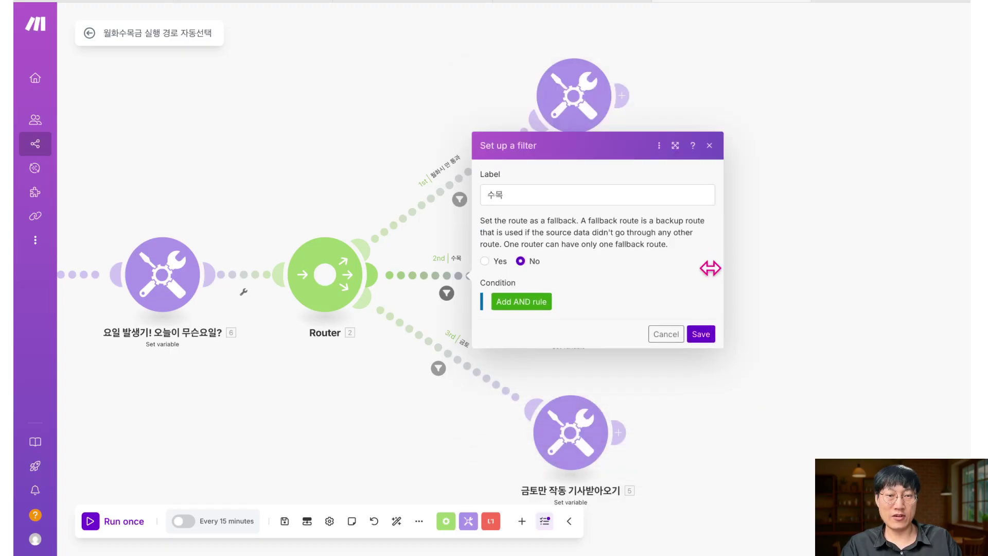
{"action": "left_click", "coordinate": [705, 332]}
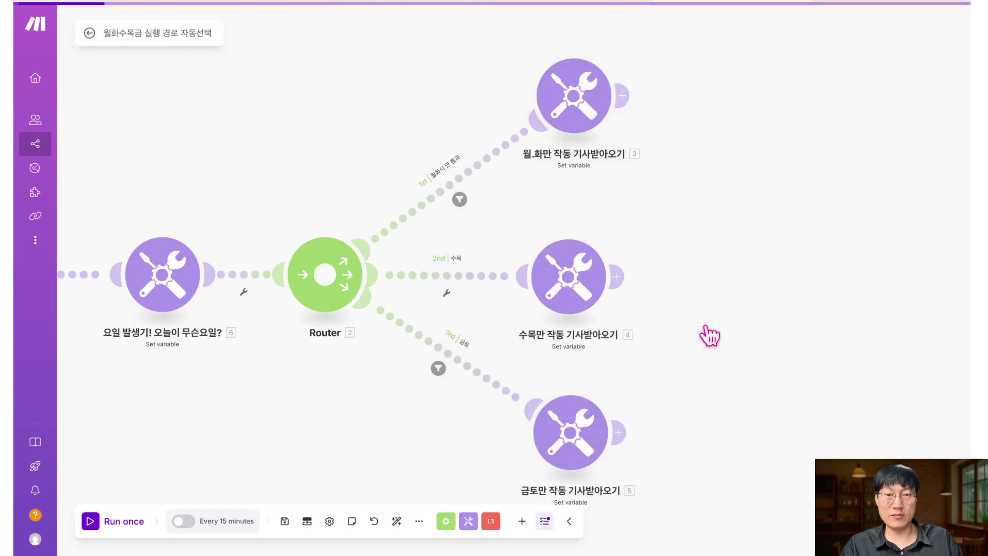
Review the 월화시 만 통과 filter, and set the 수목 filter's first condition to 오늘은 무슨요일? equal to Wed
{"action": "left_click", "coordinate": [462, 200]}
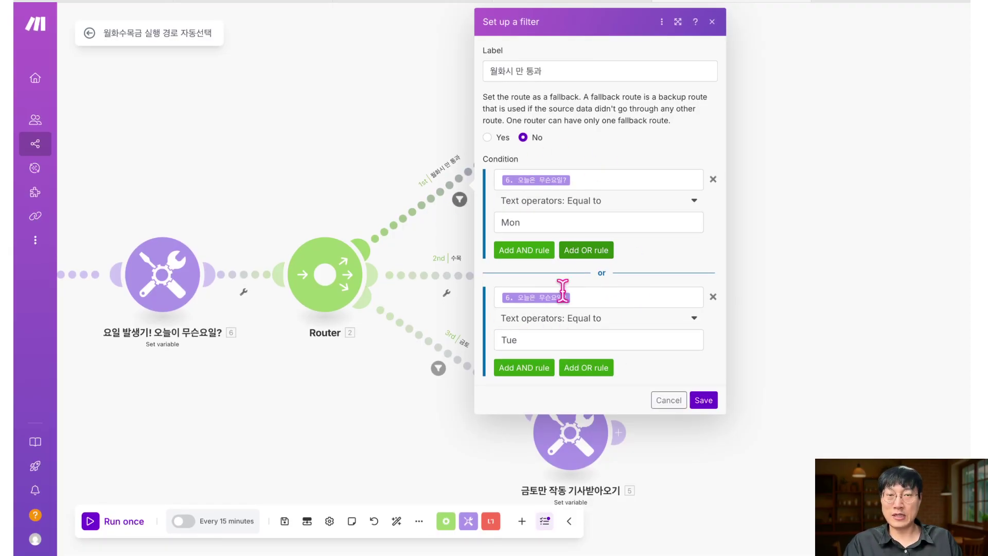
{"action": "left_click", "coordinate": [440, 246]}
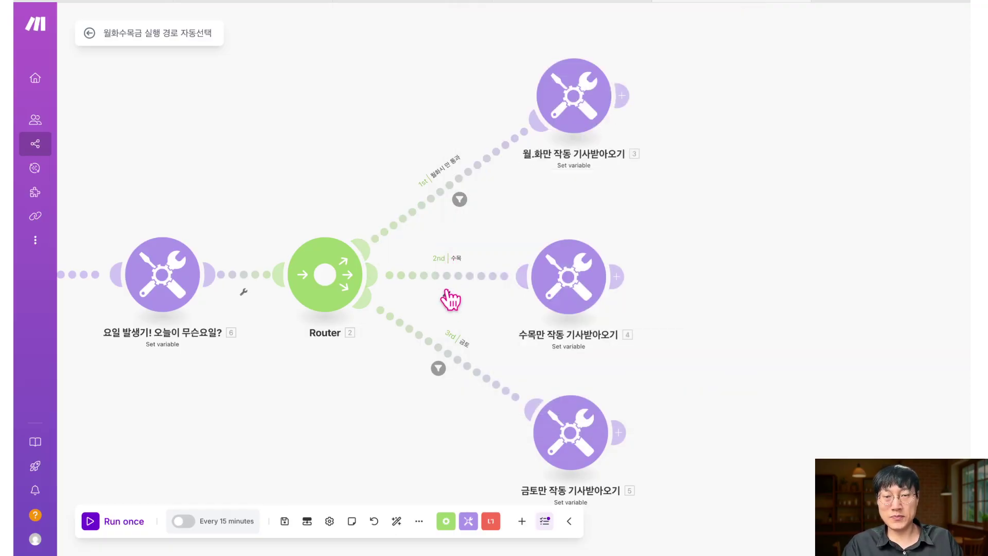
{"action": "right_click", "coordinate": [446, 291]}
{"action": "left_click", "coordinate": [479, 308]}
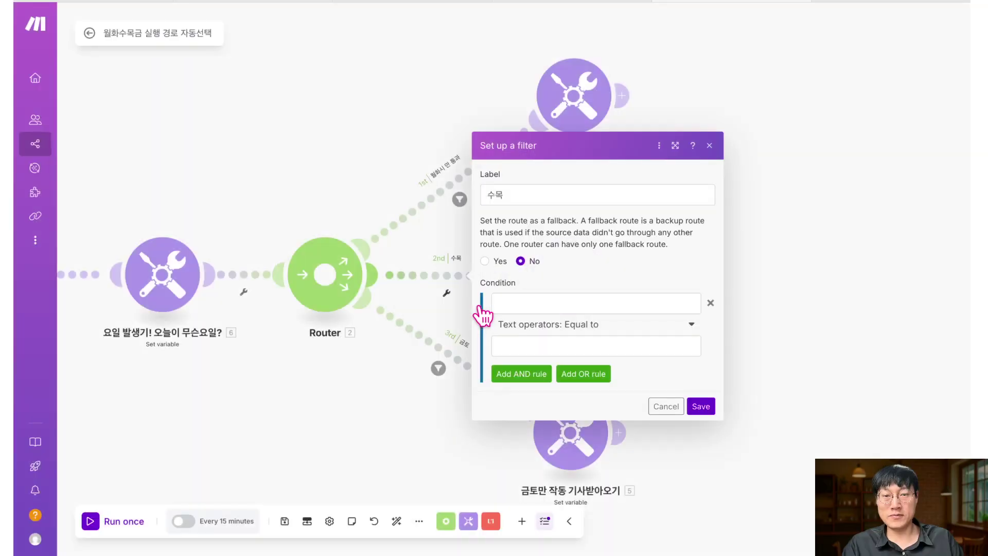
{"action": "left_click", "coordinate": [538, 300]}
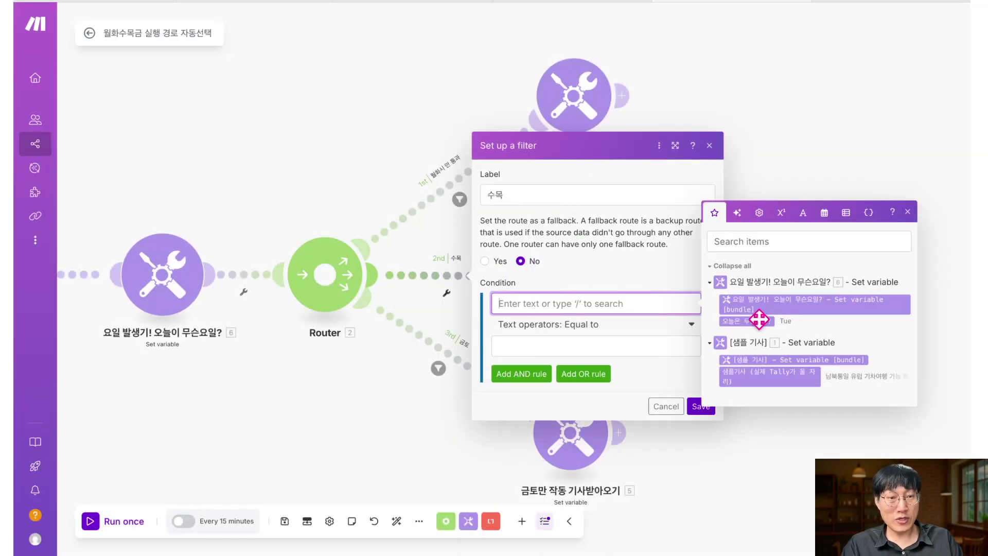
{"action": "left_click_drag", "start_coordinate": [760, 320], "coordinate": [634, 307]}
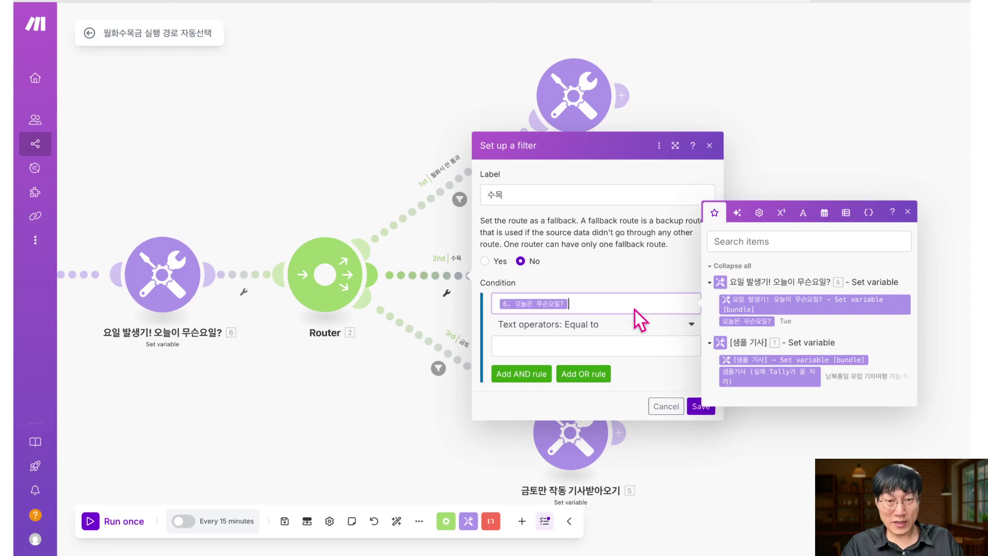
{"action": "left_click", "coordinate": [626, 348]}
{"action": "type", "text": "ㅉㅉ"}
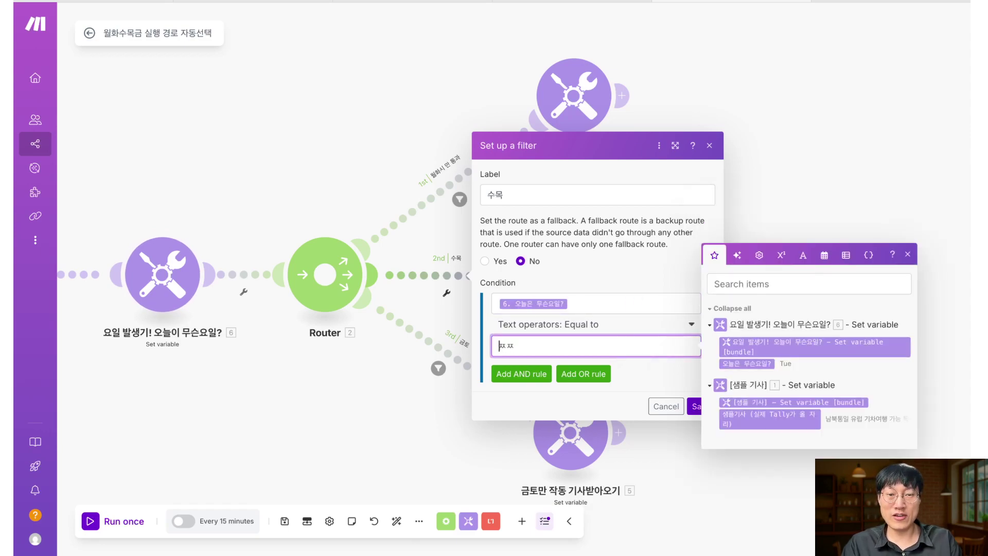
{"action": "key", "text": "BackSpace"}
{"action": "key", "text": "BackSpace"}
{"action": "type", "text": "Wed"}
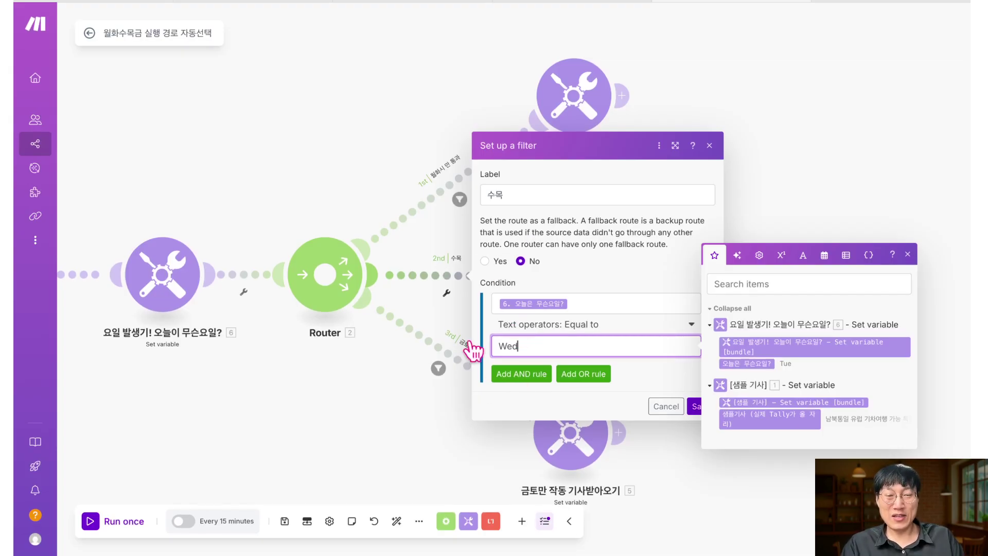
Check the formatDate variable settings of the 요일 발생기 module, and return to the 수목 filter
{"action": "left_click", "coordinate": [178, 274]}
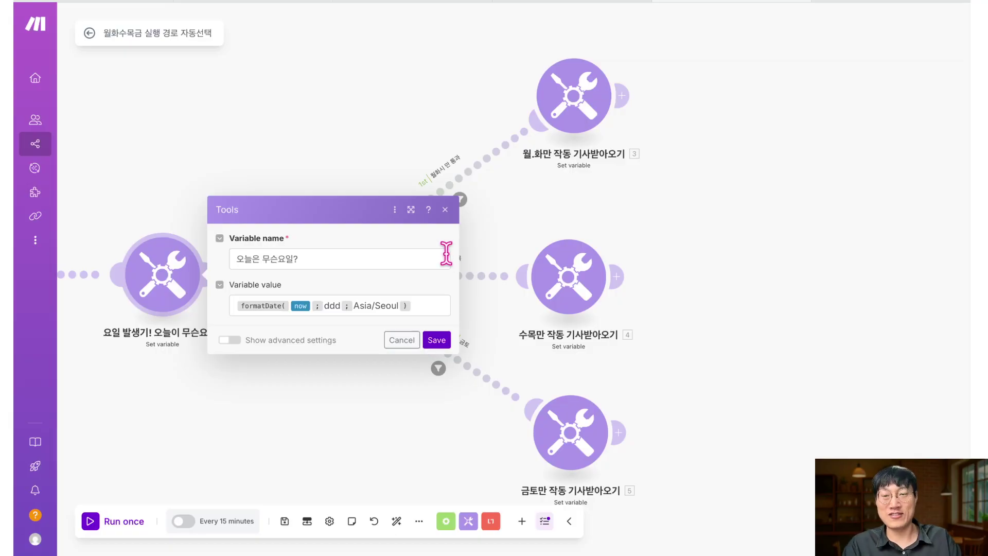
{"action": "left_click", "coordinate": [445, 209]}
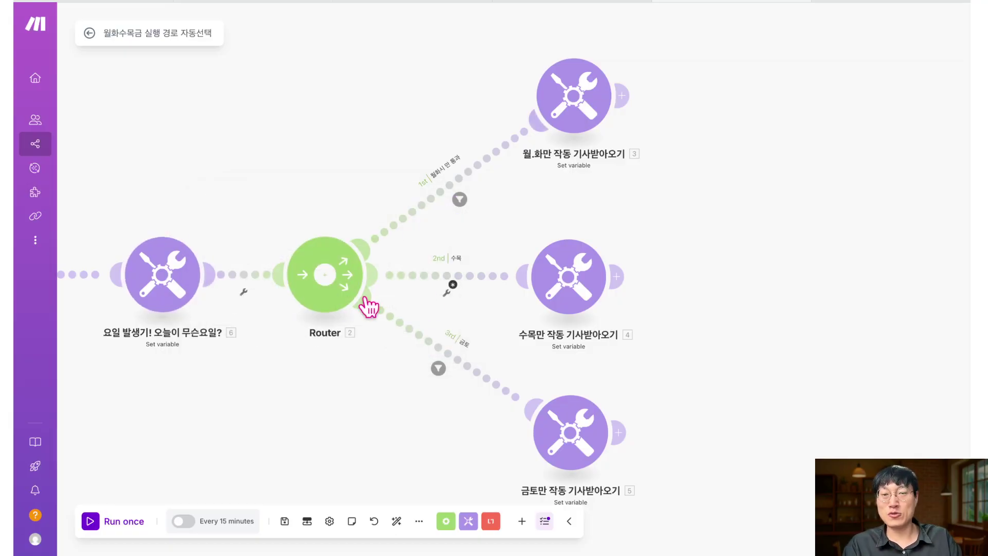
{"action": "left_click", "coordinate": [459, 291]}
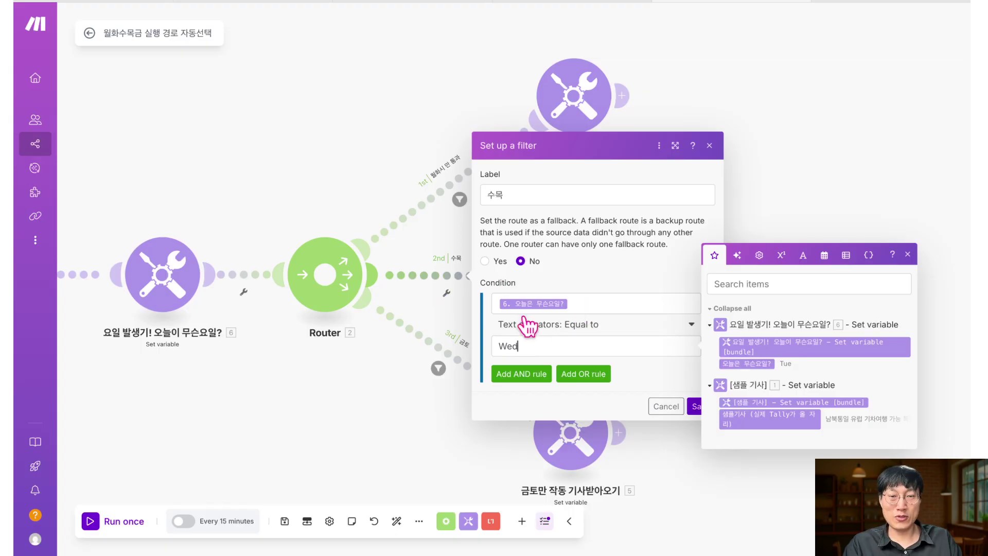
Add an OR condition to the 수목 filter with 오늘은 무슨요일? equal to Thu, and save the filter
{"action": "left_click", "coordinate": [600, 374]}
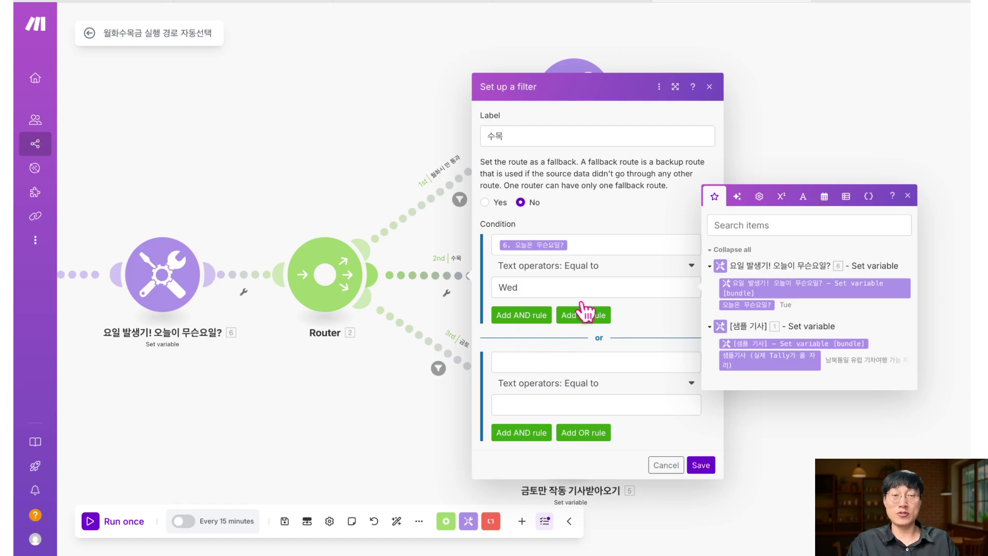
{"action": "left_click", "coordinate": [577, 361]}
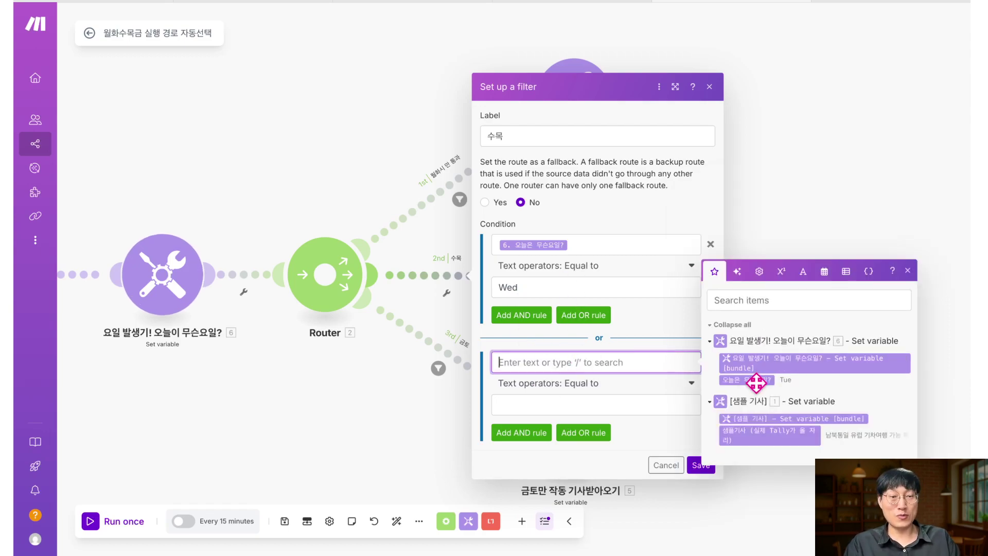
{"action": "left_click_drag", "start_coordinate": [757, 379], "coordinate": [659, 365]}
{"action": "left_click", "coordinate": [607, 405]}
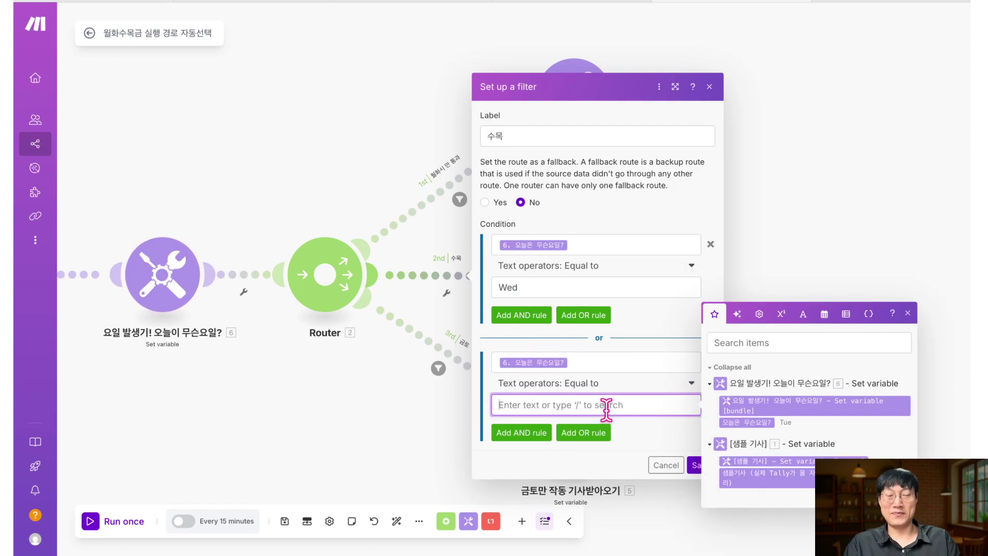
{"action": "type", "text": "ㅆ"}
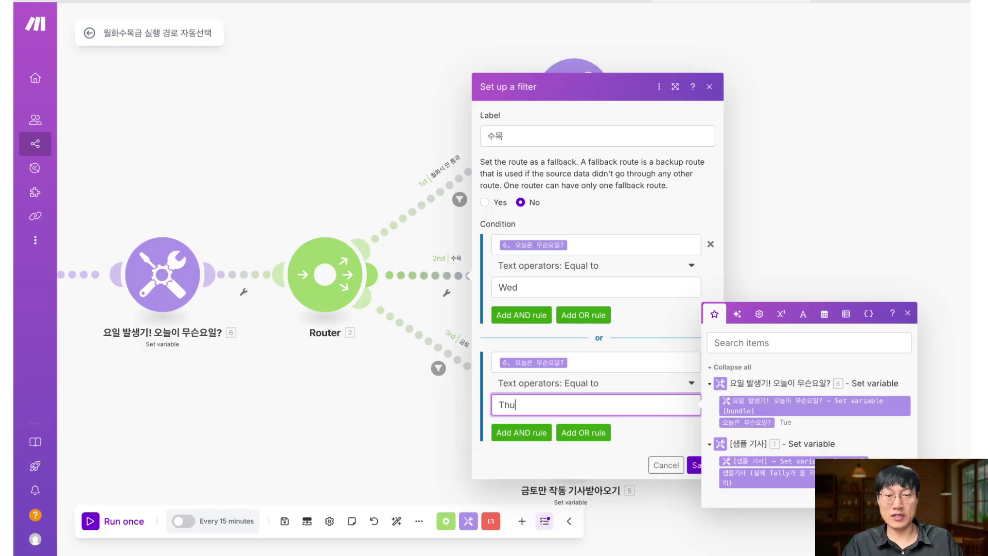
{"action": "left_click", "coordinate": [694, 466]}
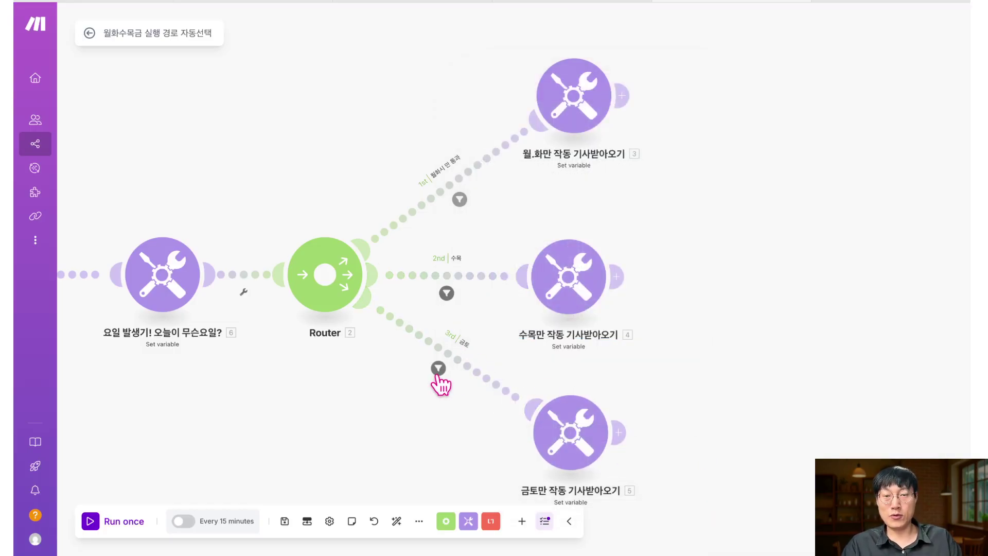
Review the conditions of the 금토 filter and the 월화시 만 통과 filter
{"action": "left_click", "coordinate": [437, 374]}
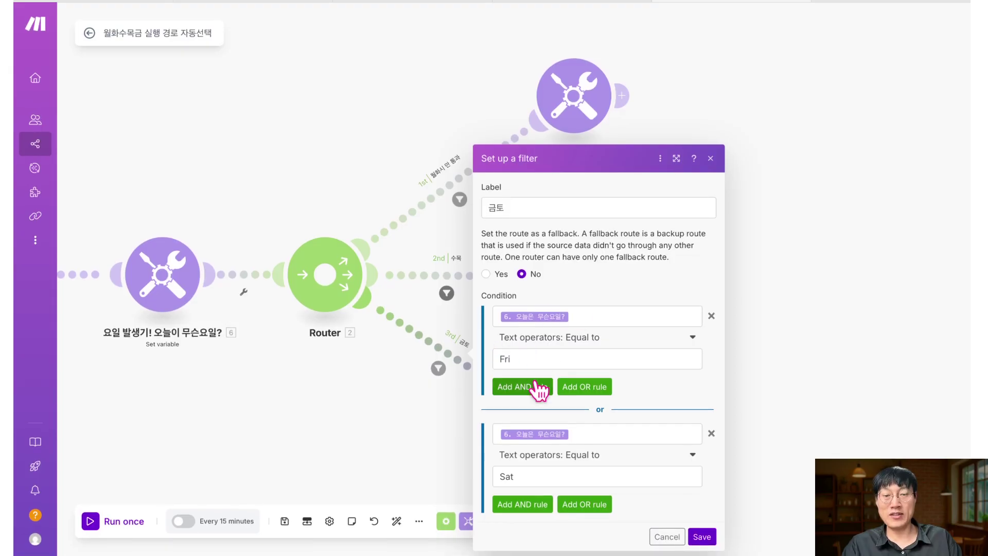
{"action": "left_click", "coordinate": [711, 158]}
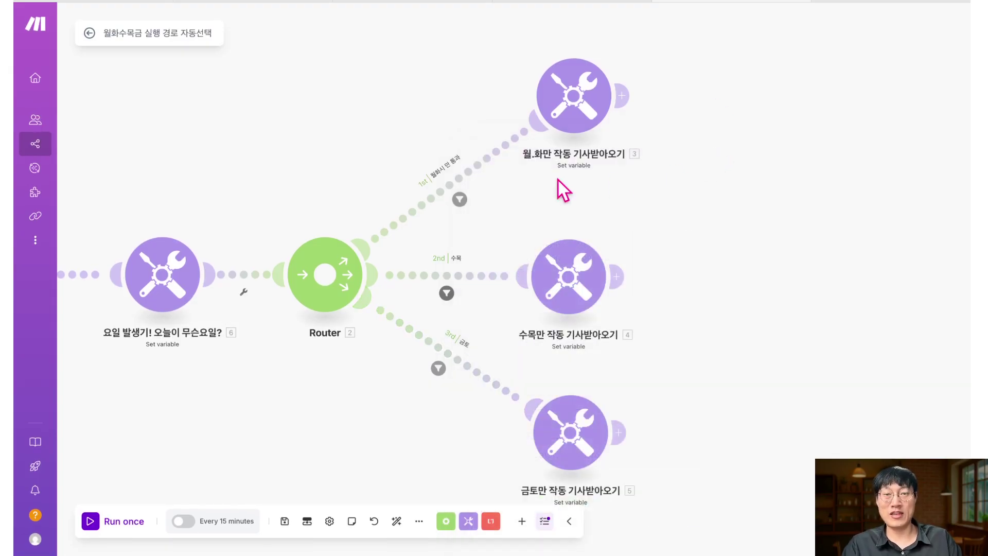
{"action": "left_click", "coordinate": [460, 201]}
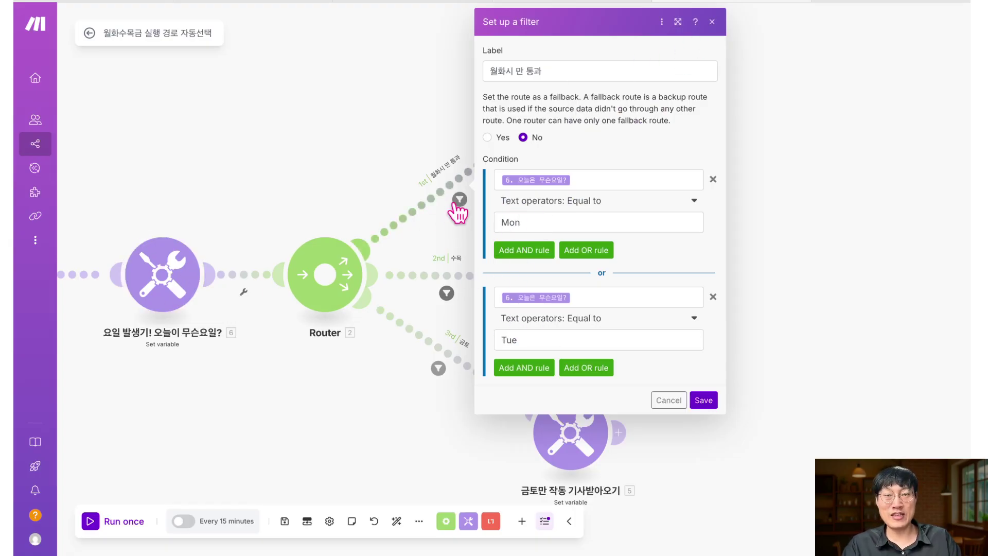
{"action": "left_click", "coordinate": [712, 22]}
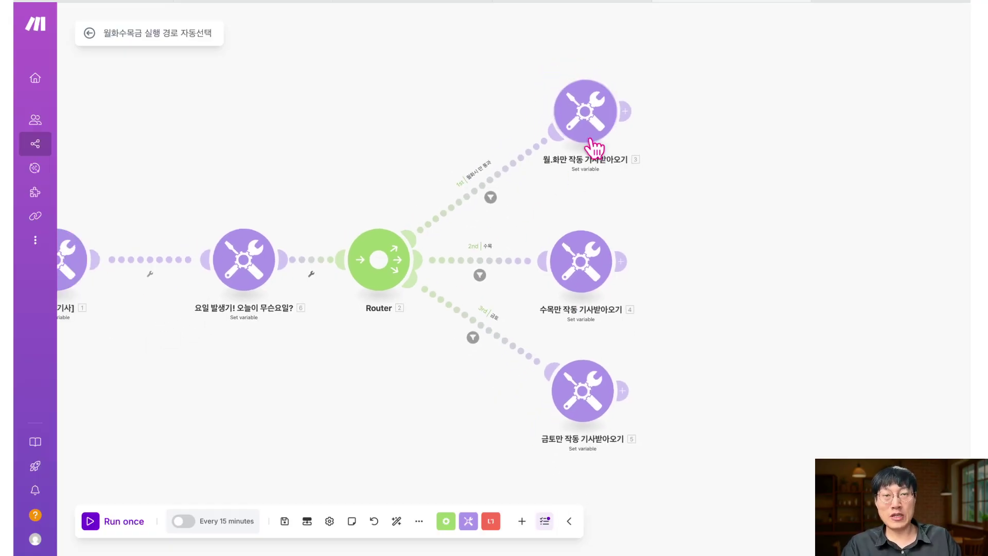
Clone the 월.화만 작동 기사받아오기 module and place the copy below the Router as a fourth route
{"action": "scroll", "coordinate": [566, 392], "scroll_direction": "down", "scroll_amount": 2}
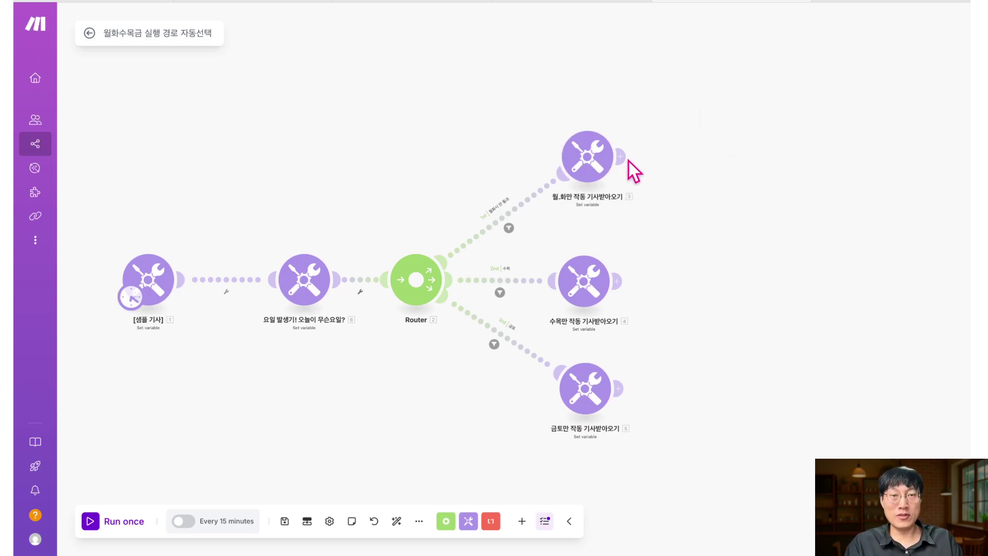
{"action": "right_click", "coordinate": [587, 158]}
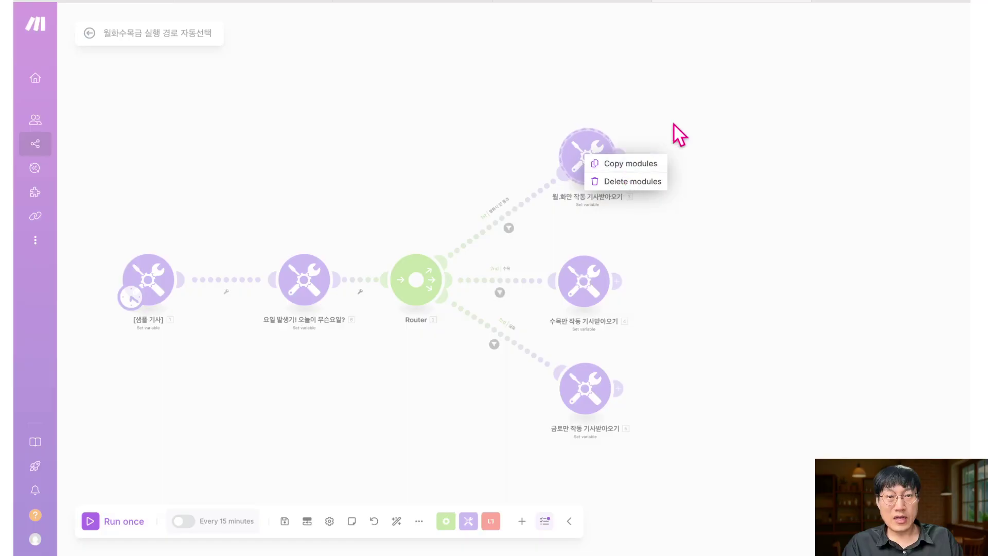
{"action": "left_click", "coordinate": [695, 105]}
{"action": "right_click", "coordinate": [586, 164]}
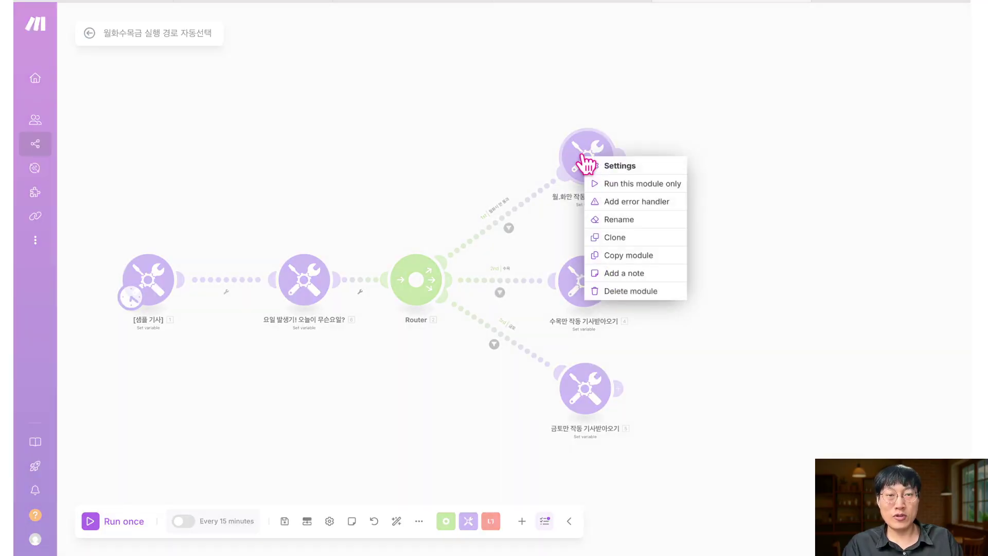
{"action": "left_click", "coordinate": [640, 236]}
{"action": "mouse_move", "coordinate": [694, 204]}
{"action": "left_mouse_down"}
{"action": "mouse_move", "coordinate": [567, 497]}
{"action": "mouse_move", "coordinate": [442, 407]}
{"action": "mouse_move", "coordinate": [463, 446]}
{"action": "left_mouse_up"}
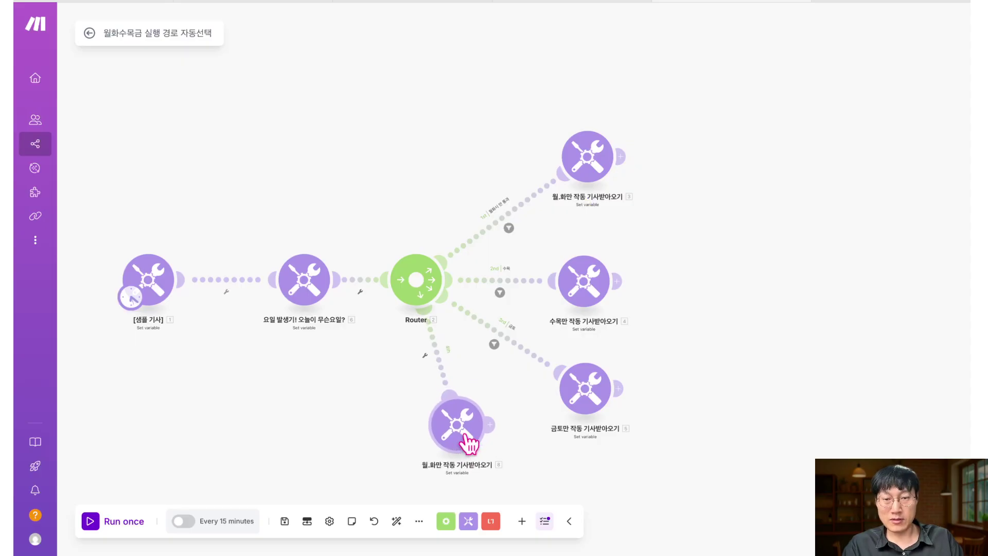
Replace the weekday prefix with 일 in the variable name of the cloned fourth-route module, and save the module
{"action": "left_click", "coordinate": [468, 443]}
{"action": "left_click_drag", "start_coordinate": [545, 409], "coordinate": [516, 409]}
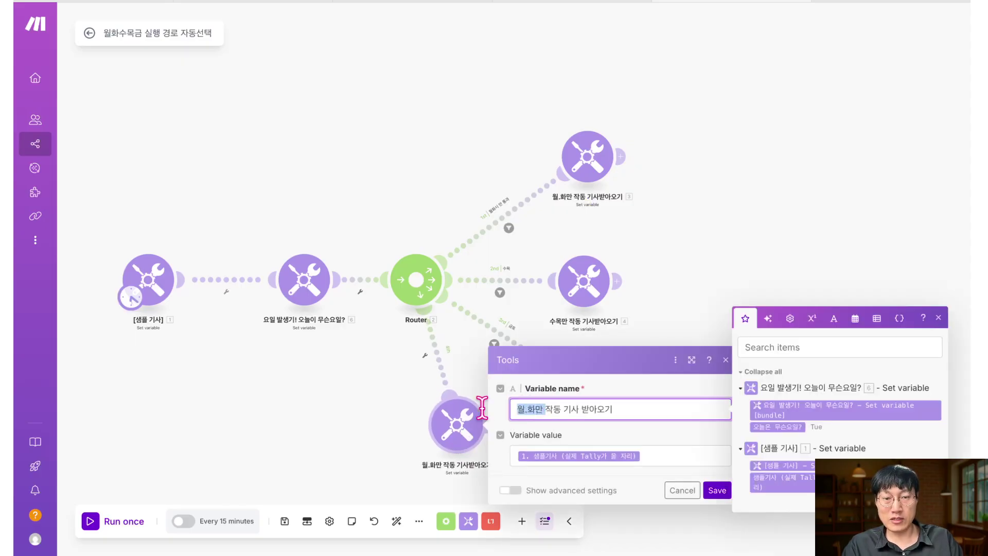
{"action": "type", "text": "d일 일일이"}
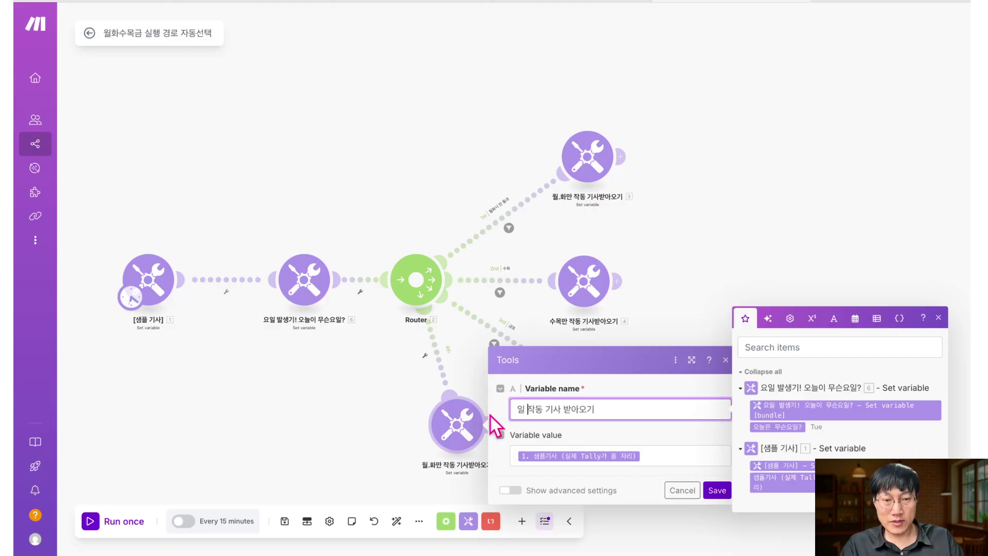
{"action": "left_click", "coordinate": [718, 491]}
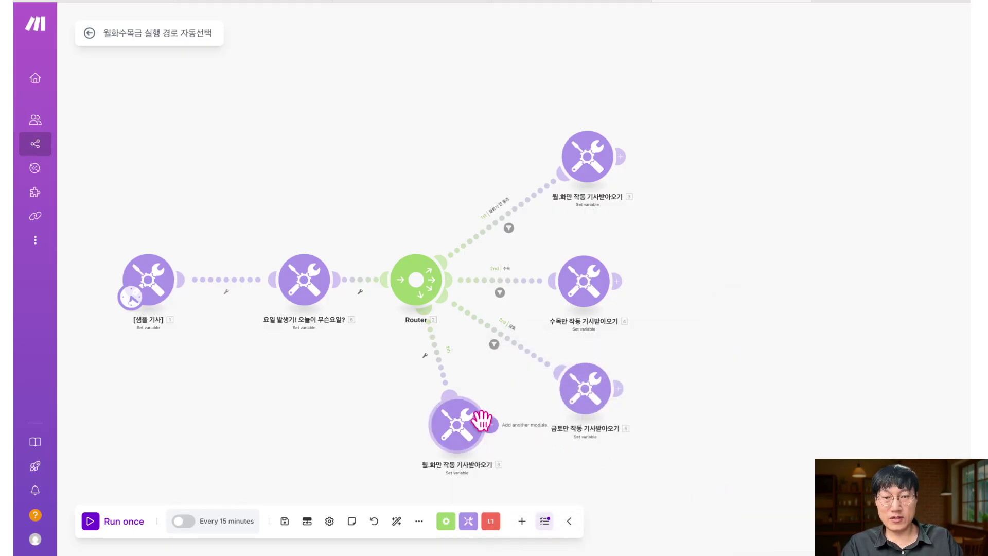
Set up the fourth route's filter with the label 일요일 작동용 and the condition 오늘은 무슨요일? equal to Sun, and save it
{"action": "left_click", "coordinate": [429, 369]}
{"action": "left_click", "coordinate": [428, 367]}
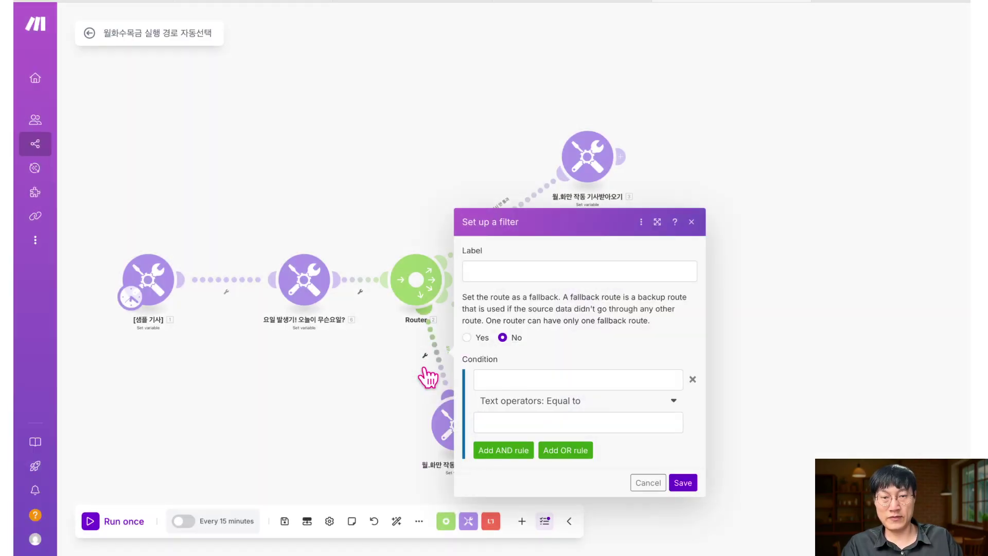
{"action": "left_click", "coordinate": [536, 273]}
{"action": "type", "text": "dl"}
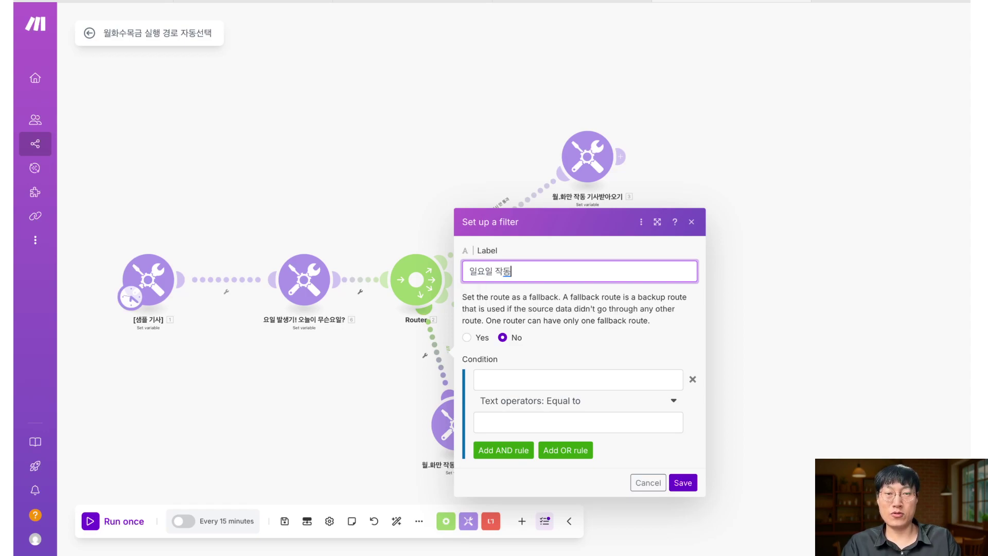
{"action": "left_click", "coordinate": [512, 401]}
{"action": "left_click", "coordinate": [512, 380]}
{"action": "left_click", "coordinate": [712, 399]}
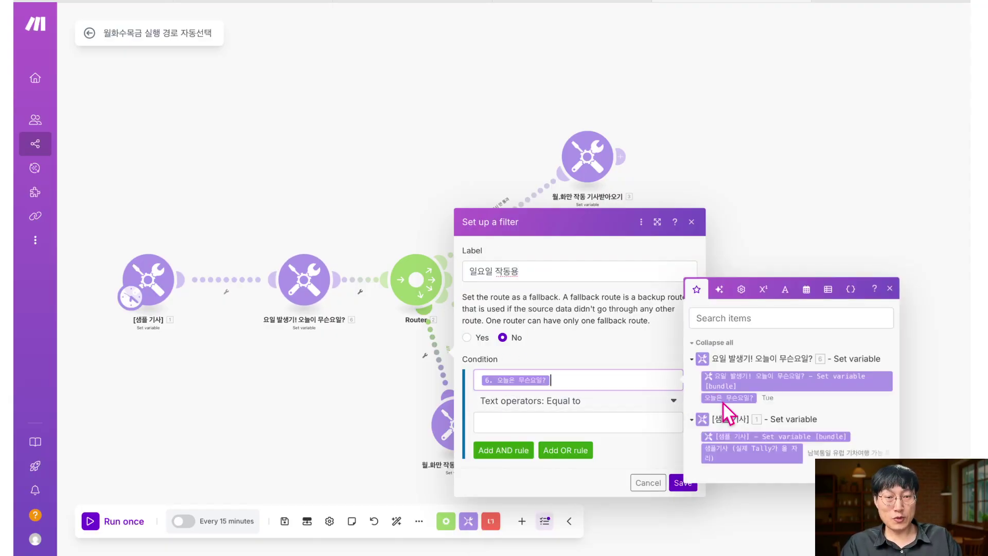
{"action": "left_click", "coordinate": [562, 422]}
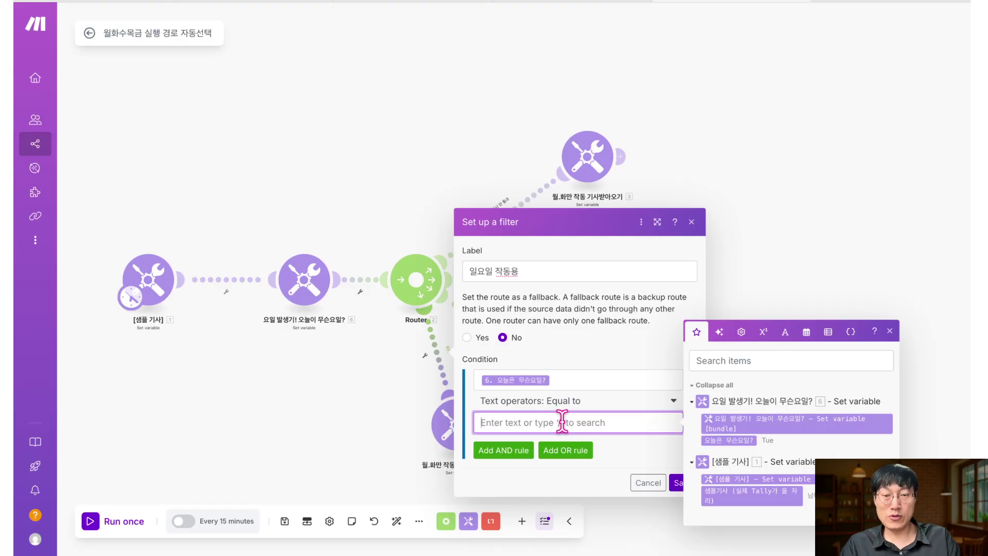
{"action": "type", "text": "Sun"}
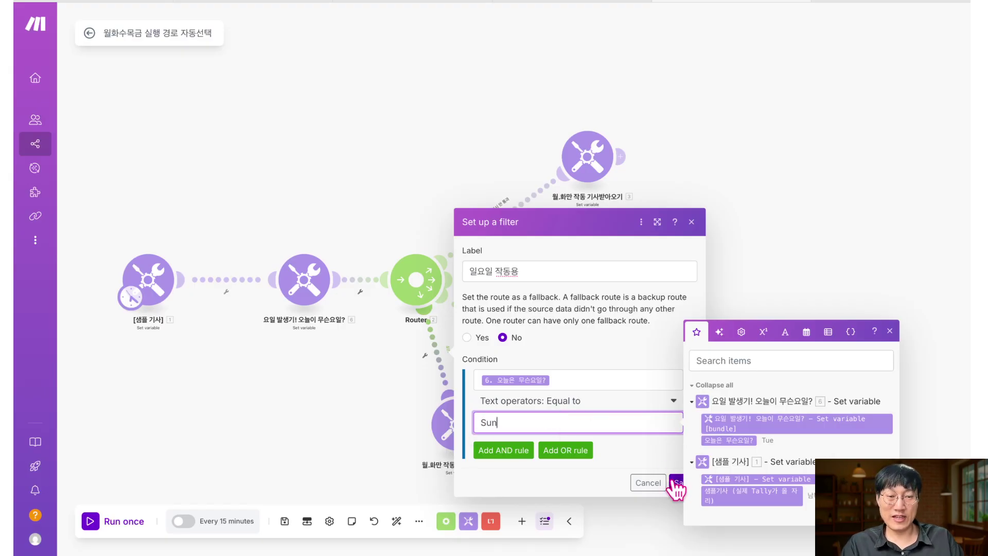
{"action": "left_click", "coordinate": [676, 483]}
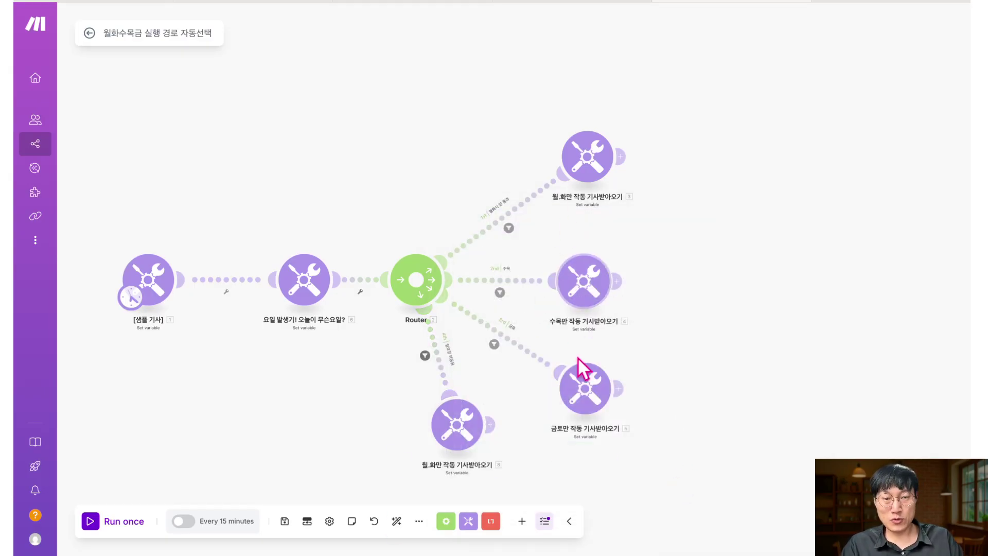
Rename the fourth route's module as 일요일만 작동, and auto-align the scenario's modules
{"action": "right_click", "coordinate": [464, 437]}
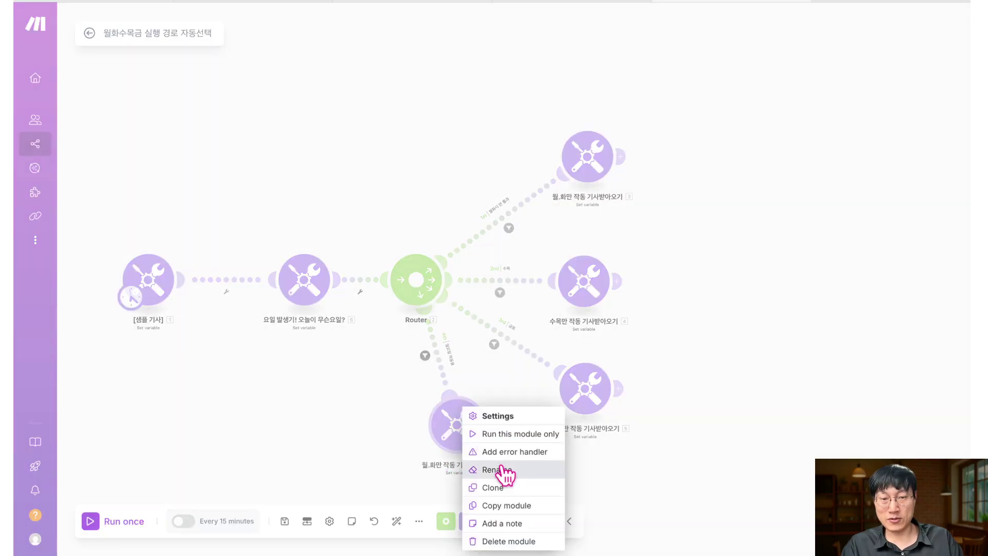
{"action": "left_click", "coordinate": [496, 469]}
{"action": "key", "text": "ctrl+a"}
{"action": "type", "text": "dl"}
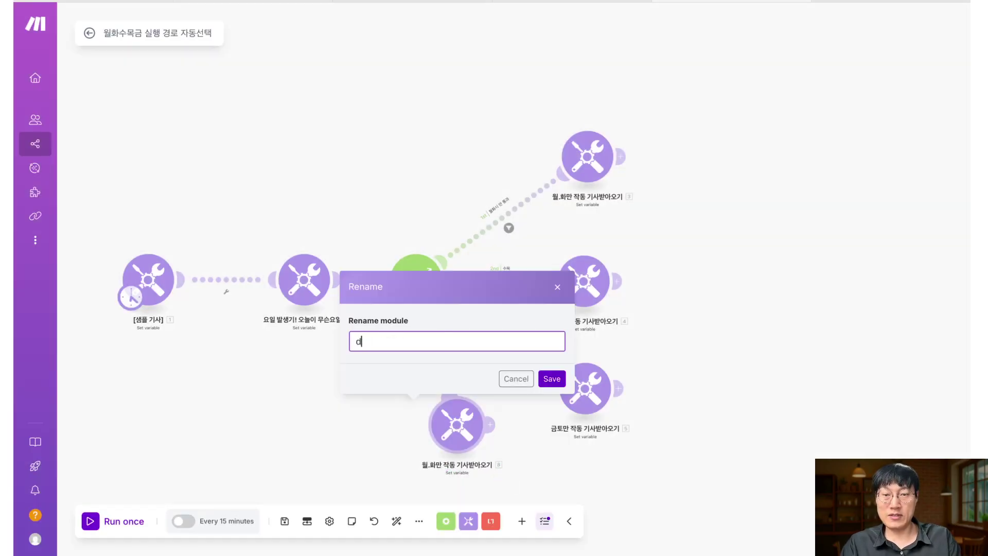
{"action": "key", "text": "BackSpace"}
{"action": "type", "text": "이"}
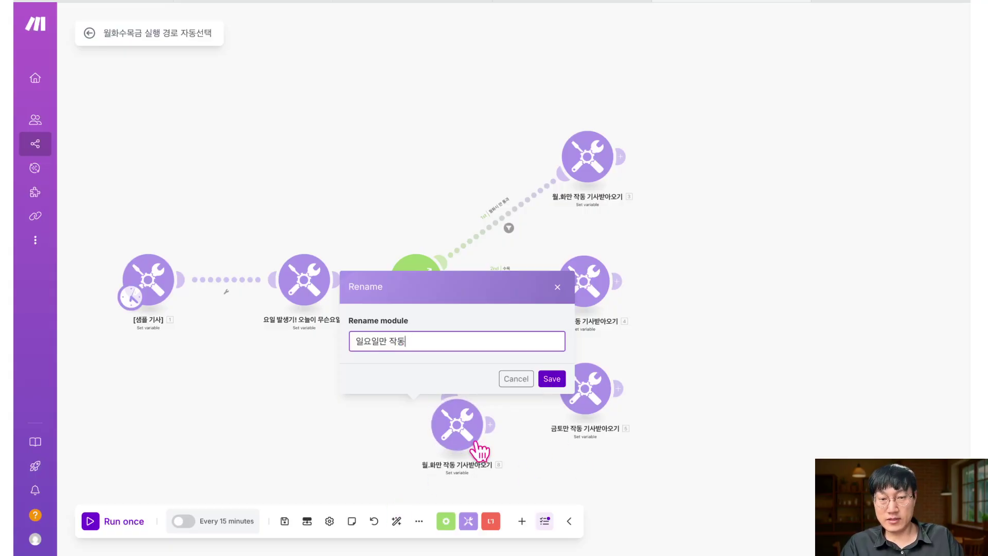
{"action": "left_click", "coordinate": [551, 381]}
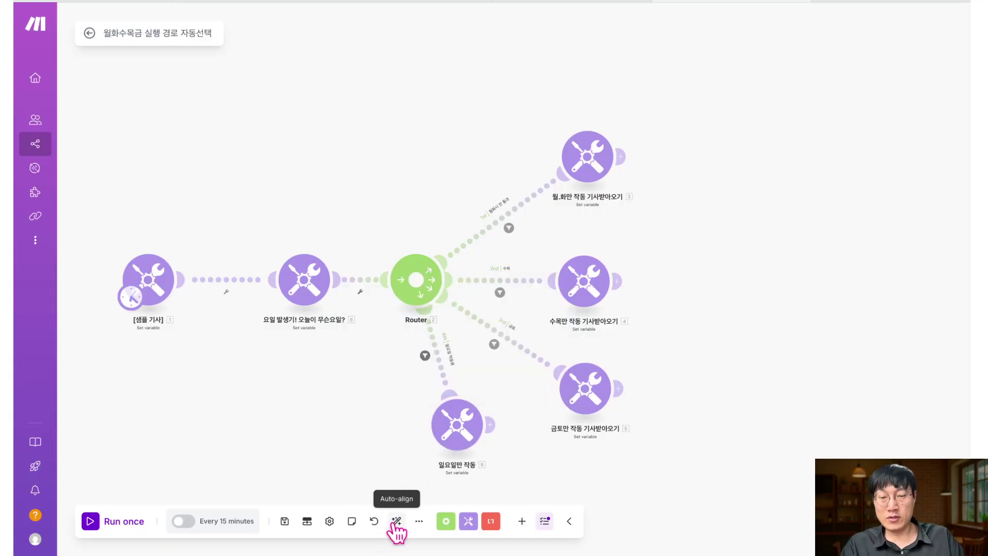
{"action": "left_click", "coordinate": [395, 521]}
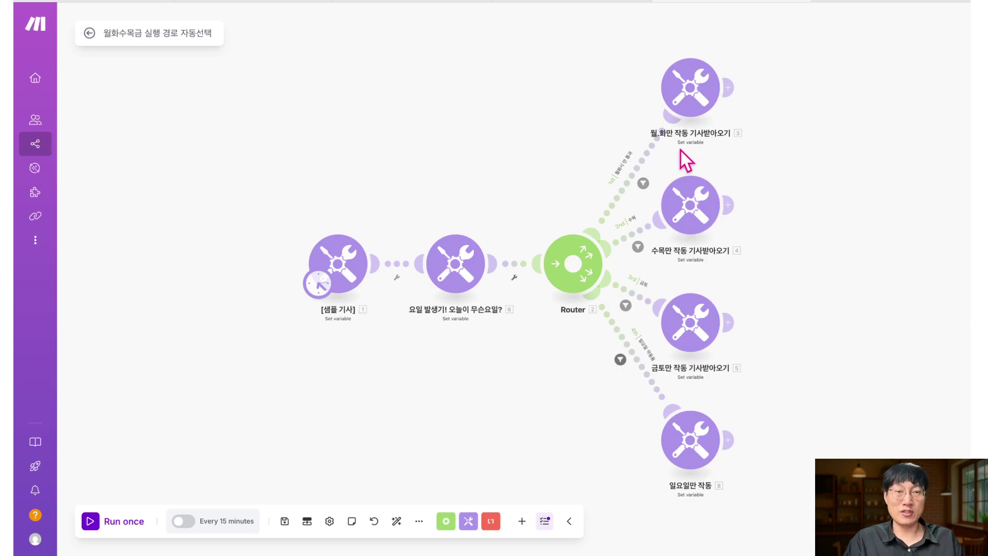
Review the weekday conditions of all four router filters: 월화시 만 통과, 수목, 금토 and 일요일 작동용
{"action": "left_click", "coordinate": [643, 183]}
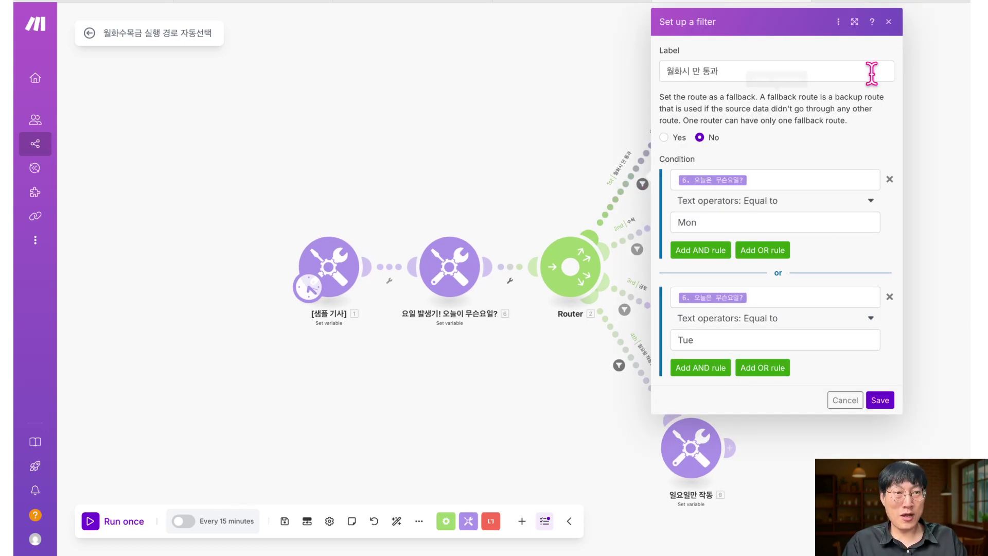
{"action": "left_click", "coordinate": [889, 22]}
{"action": "left_click", "coordinate": [637, 249]}
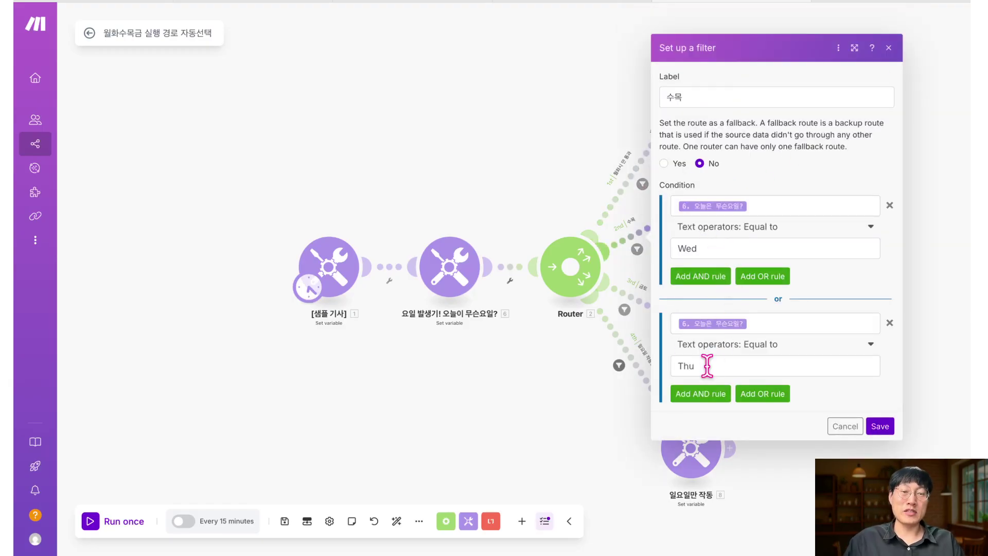
{"action": "left_click", "coordinate": [889, 48]}
{"action": "left_click", "coordinate": [624, 310]}
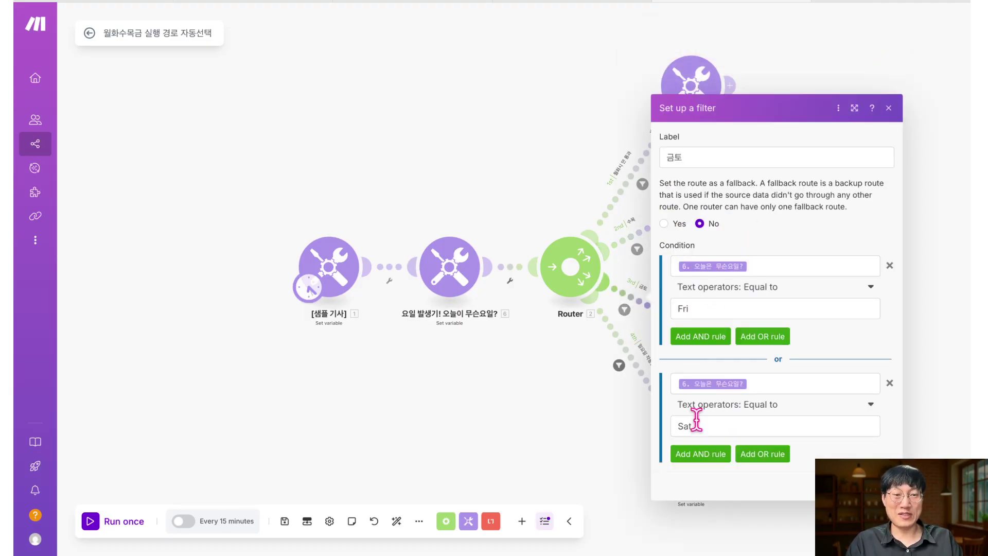
{"action": "left_click", "coordinate": [889, 108]}
{"action": "left_click", "coordinate": [620, 365]}
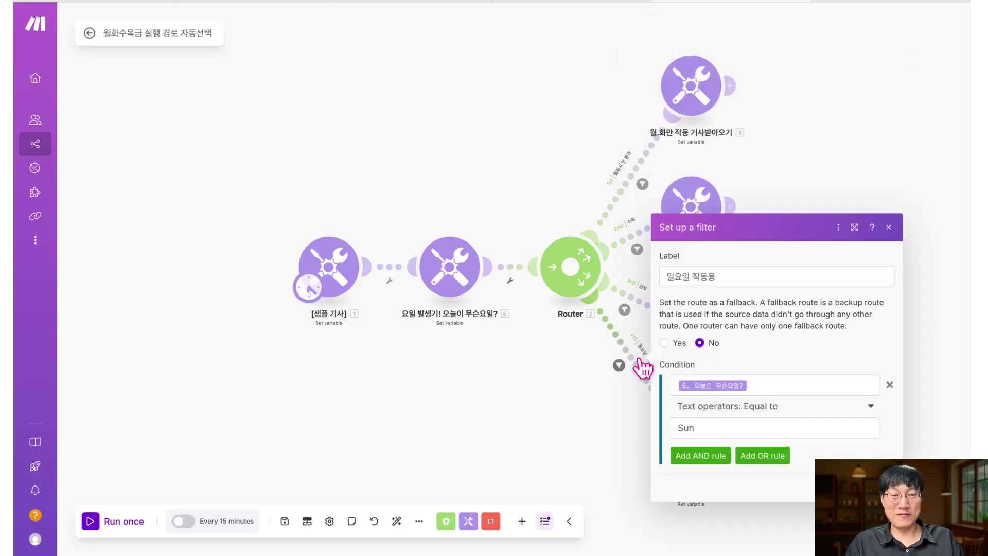
{"action": "left_click", "coordinate": [893, 228]}
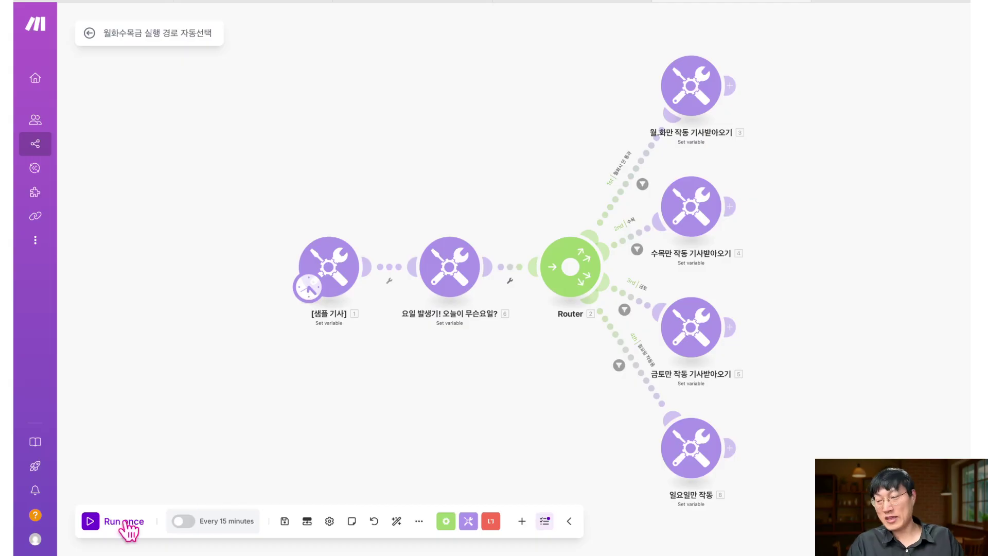
Run the scenario once and inspect the output bundles of the [샘플 기사] and 요일 발생기 modules
{"action": "left_click", "coordinate": [94, 525]}
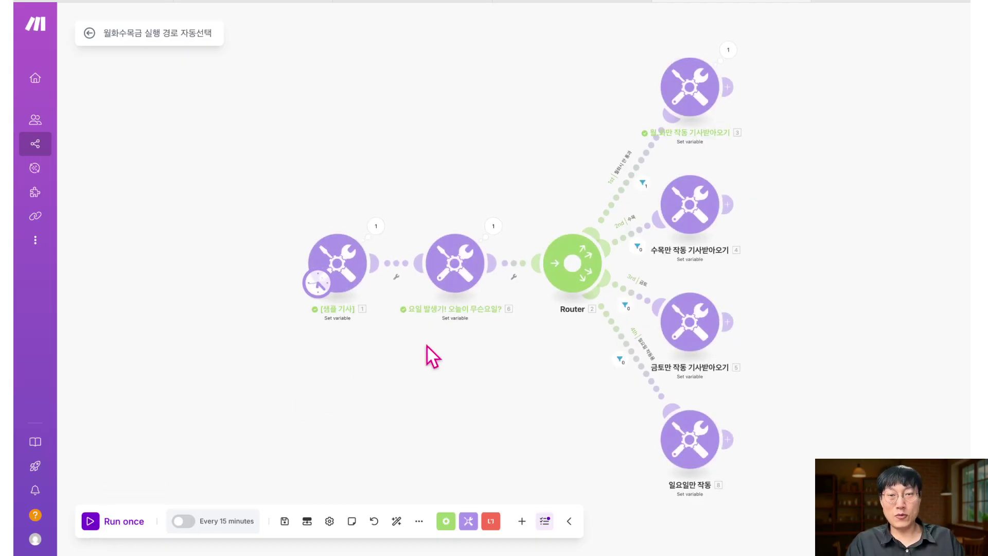
{"action": "left_click", "coordinate": [372, 217]}
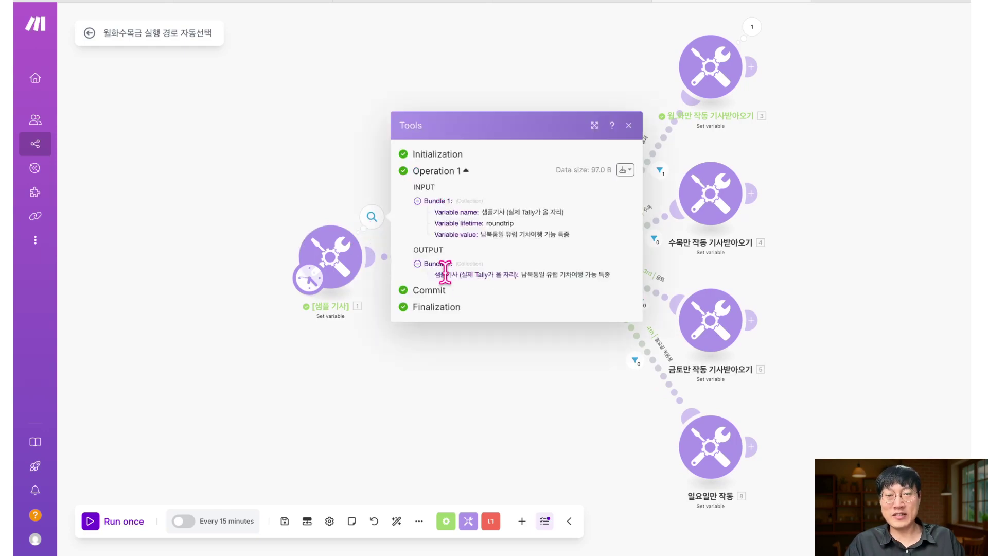
{"action": "left_click", "coordinate": [628, 126]}
{"action": "left_click", "coordinate": [498, 217]}
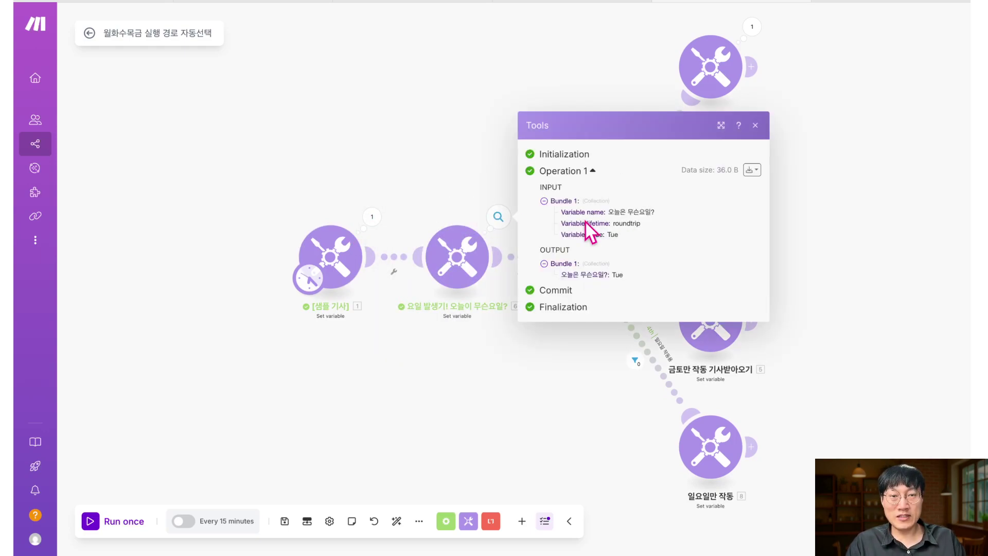
{"action": "scroll", "coordinate": [606, 241], "scroll_direction": "up", "scroll_amount": 4}
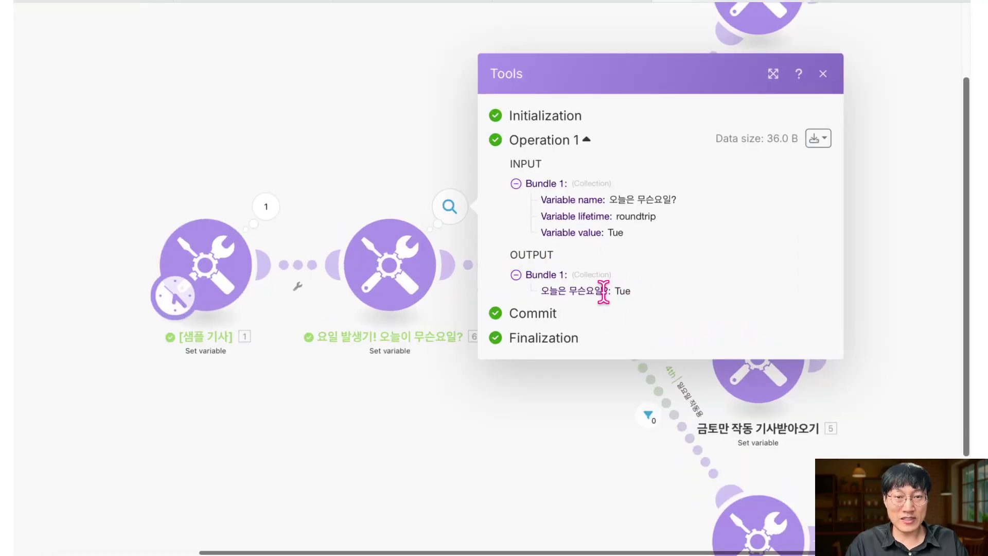
{"action": "left_click", "coordinate": [824, 74]}
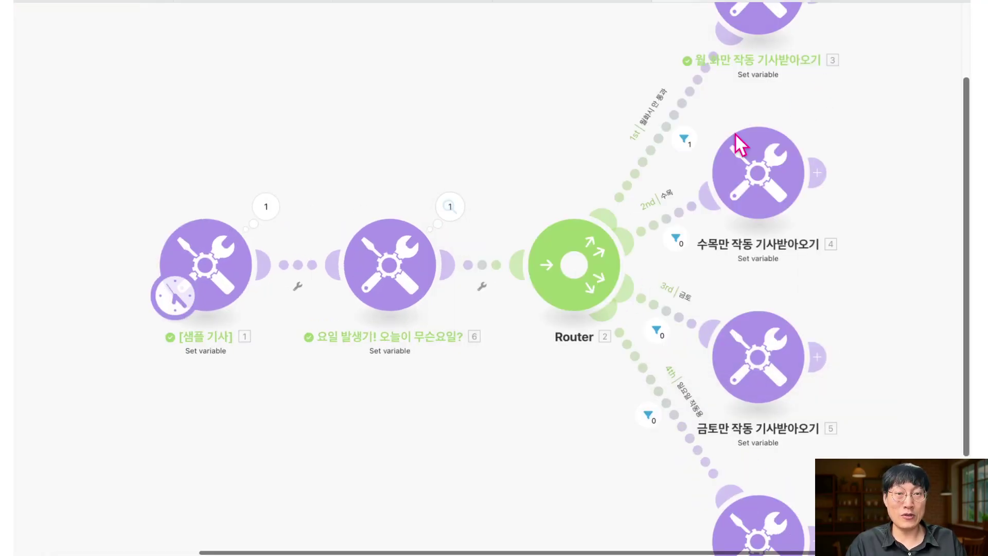
Inspect the run results of the 수목, 금토, 일요일 작동용 and 월화시 만 통과 filters
{"action": "scroll", "coordinate": [626, 237], "scroll_direction": "down", "scroll_amount": 3}
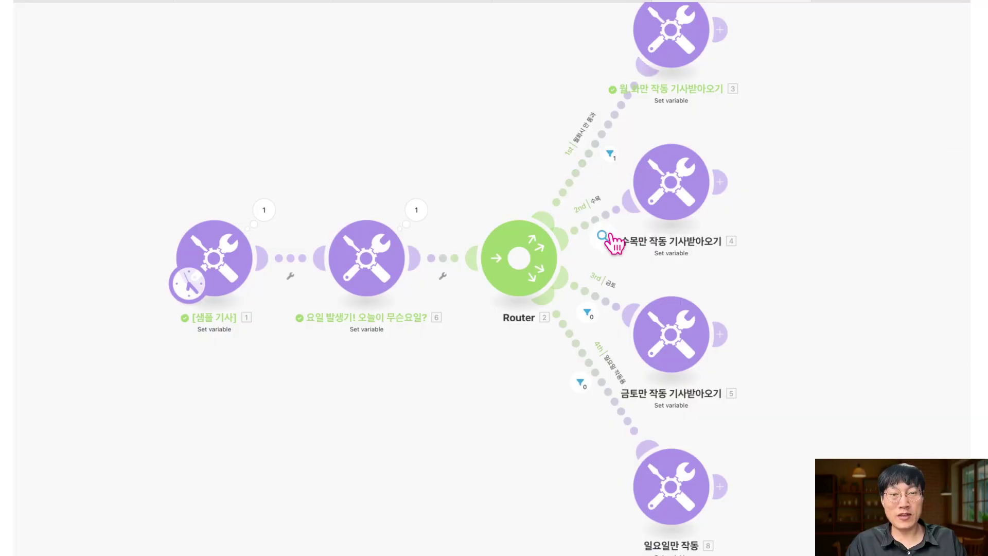
{"action": "left_click", "coordinate": [604, 237]}
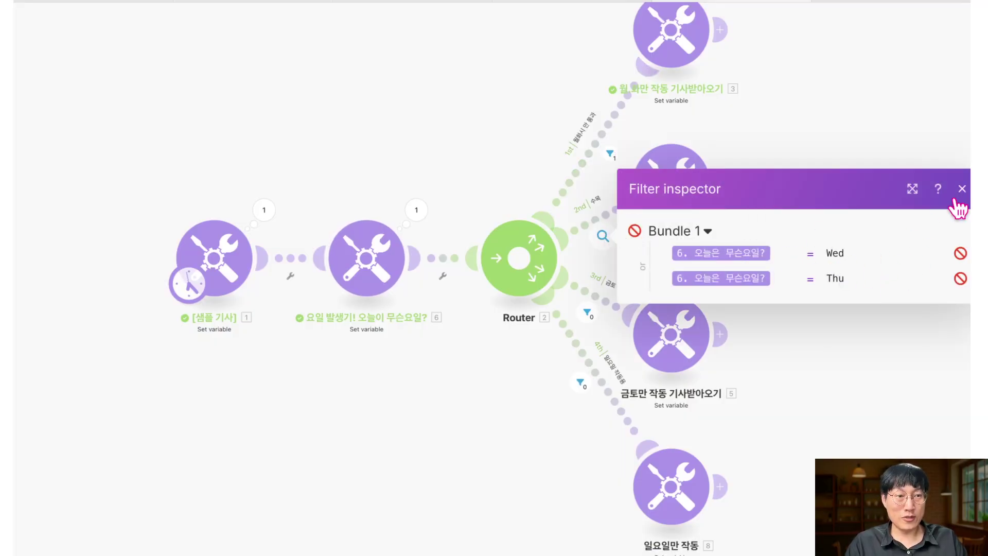
{"action": "left_click", "coordinate": [961, 189]}
{"action": "left_click", "coordinate": [588, 314]}
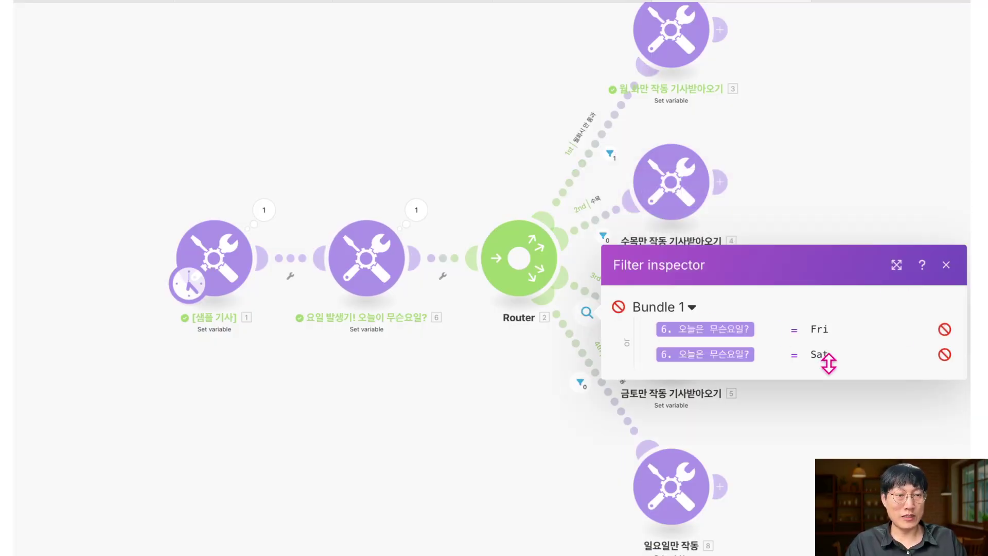
{"action": "left_click", "coordinate": [948, 265]}
{"action": "left_click", "coordinate": [580, 384]}
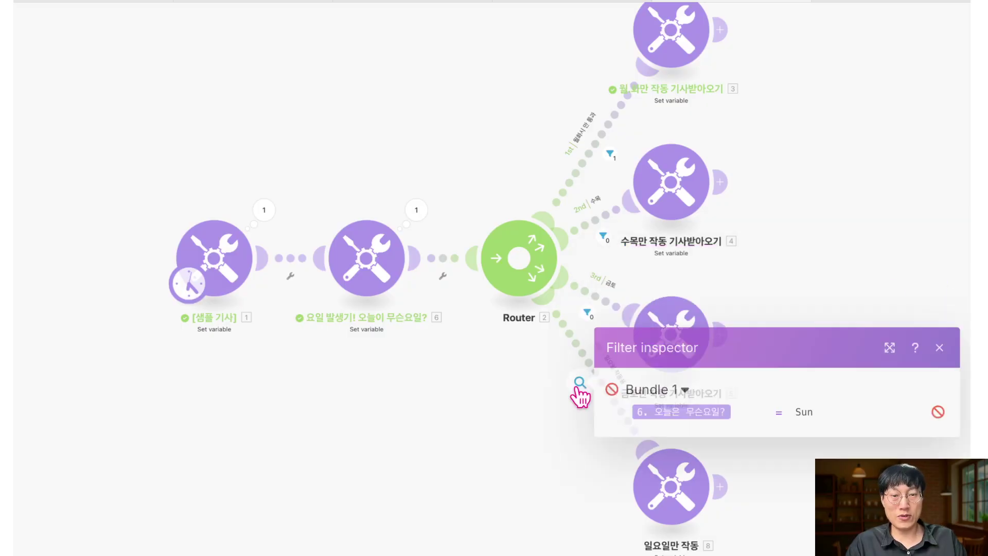
{"action": "left_click", "coordinate": [939, 348]}
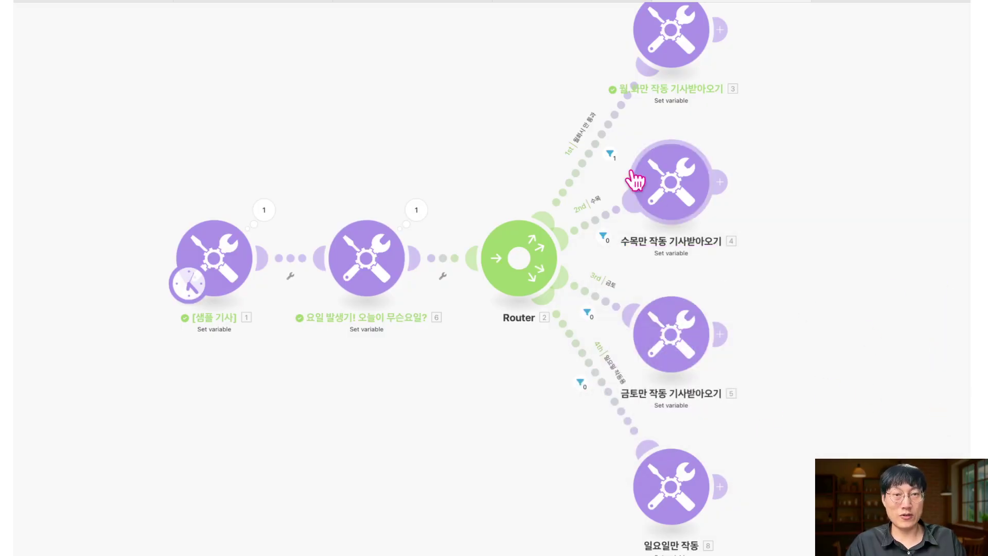
{"action": "left_click", "coordinate": [610, 153]}
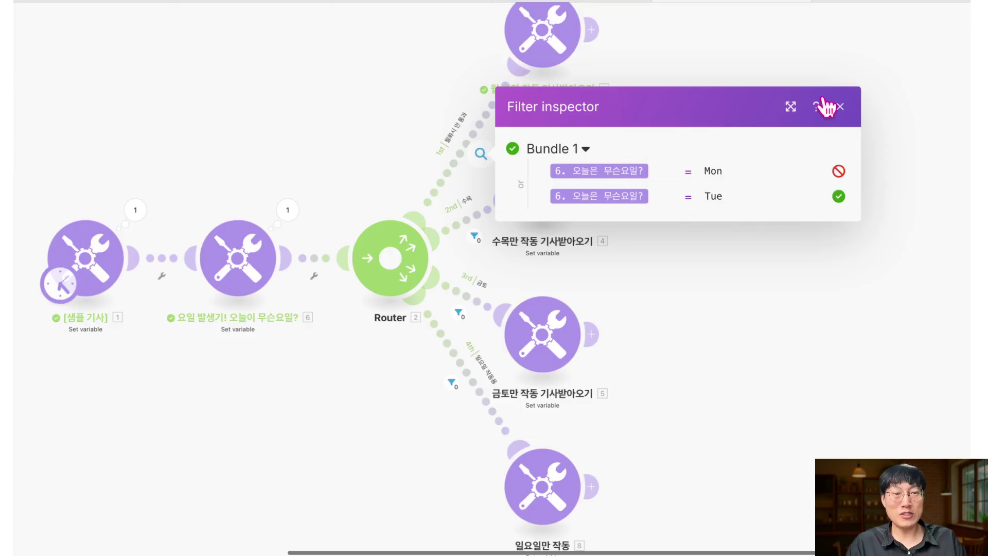
{"action": "left_click", "coordinate": [840, 107]}
Inspect the input and output bundles of the 월.화만 작동 기사받아오기 module from the run
{"action": "scroll", "coordinate": [550, 64], "scroll_direction": "up", "scroll_amount": 3}
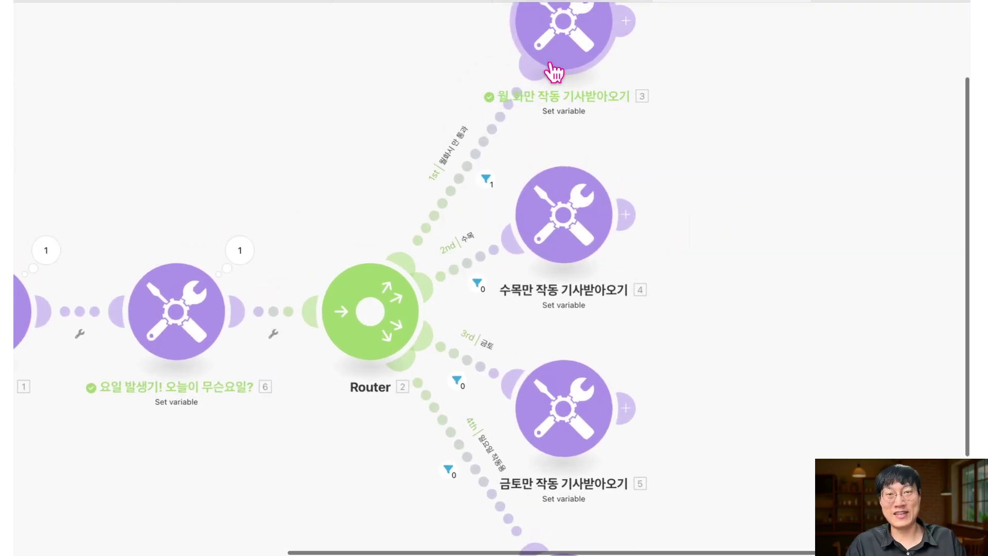
{"action": "scroll", "coordinate": [551, 63], "scroll_direction": "down", "scroll_amount": 3}
{"action": "scroll", "coordinate": [557, 49], "scroll_direction": "up", "scroll_amount": 2}
{"action": "scroll", "coordinate": [557, 50], "scroll_direction": "down", "scroll_amount": 3}
{"action": "left_click_drag", "start_coordinate": [649, 107], "coordinate": [653, 219]}
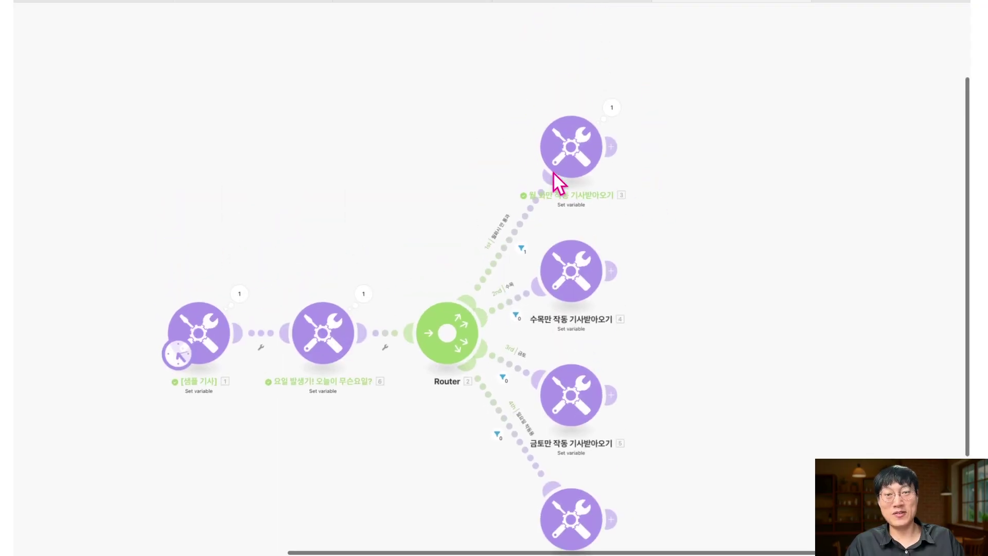
{"action": "left_click", "coordinate": [613, 108]}
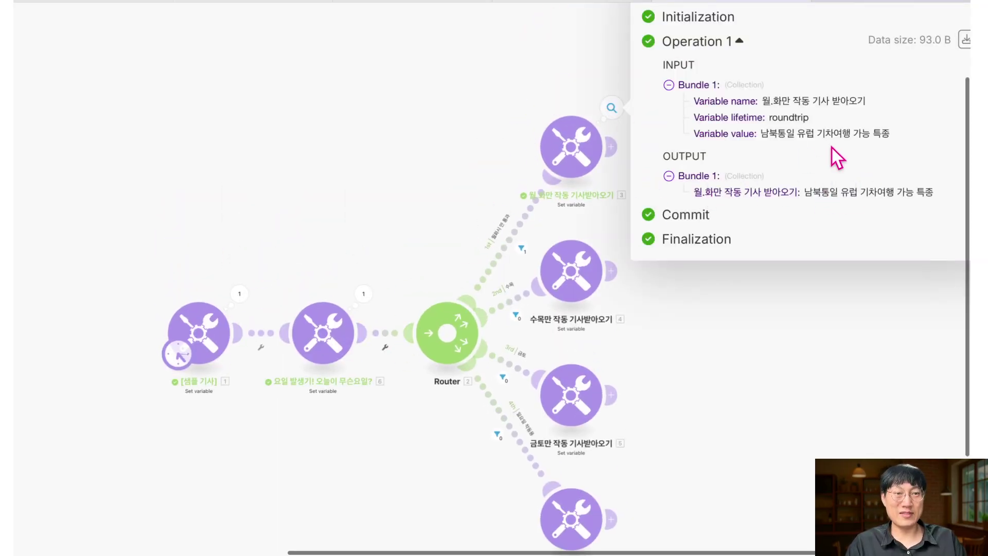
{"action": "left_click", "coordinate": [762, 298]}
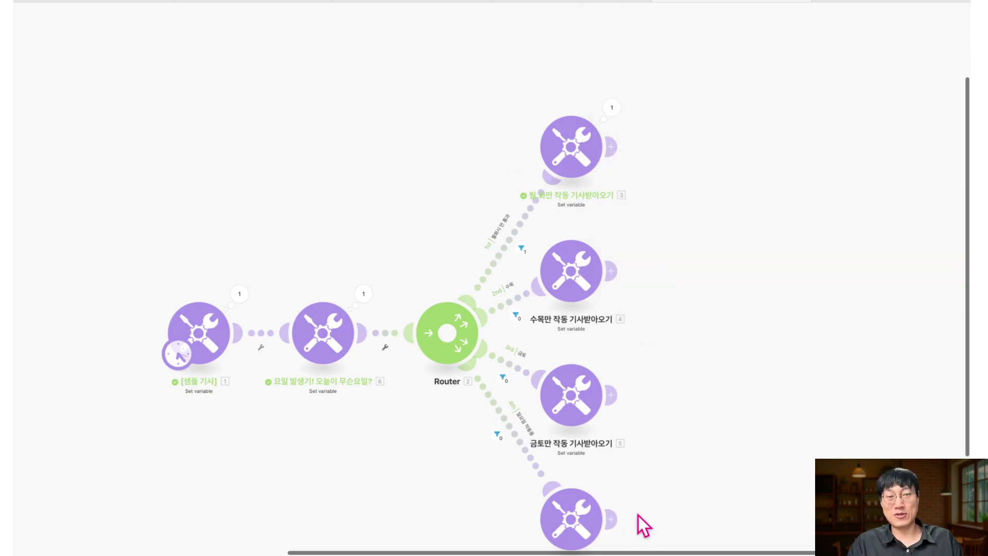
{"action": "scroll", "coordinate": [601, 355], "scroll_direction": "down", "scroll_amount": 3}
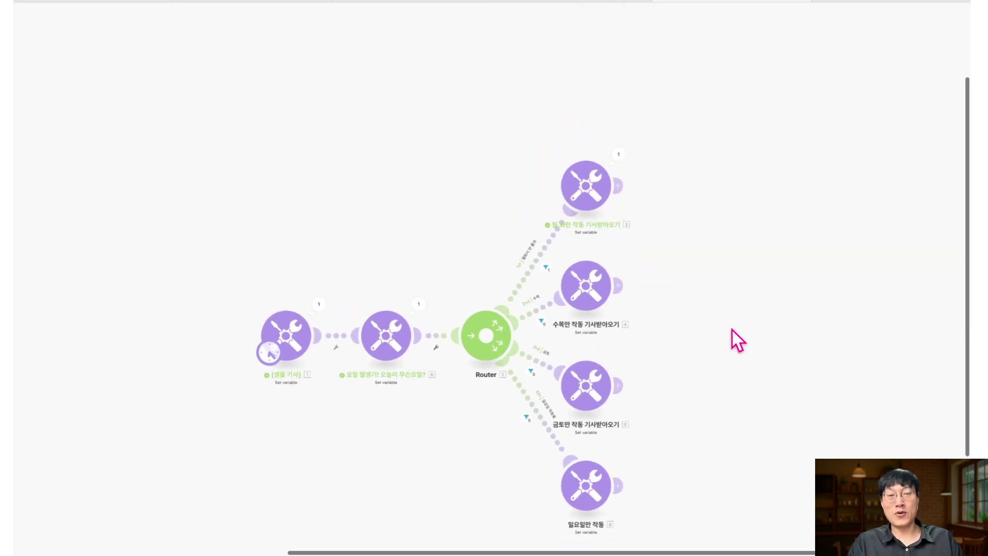
{"action": "left_click_drag", "start_coordinate": [732, 338], "coordinate": [697, 255]}
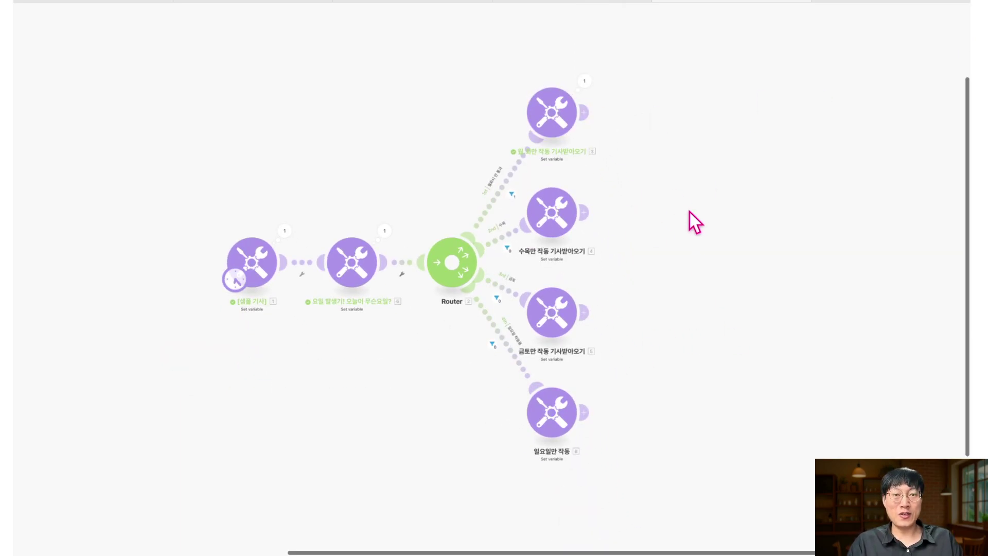